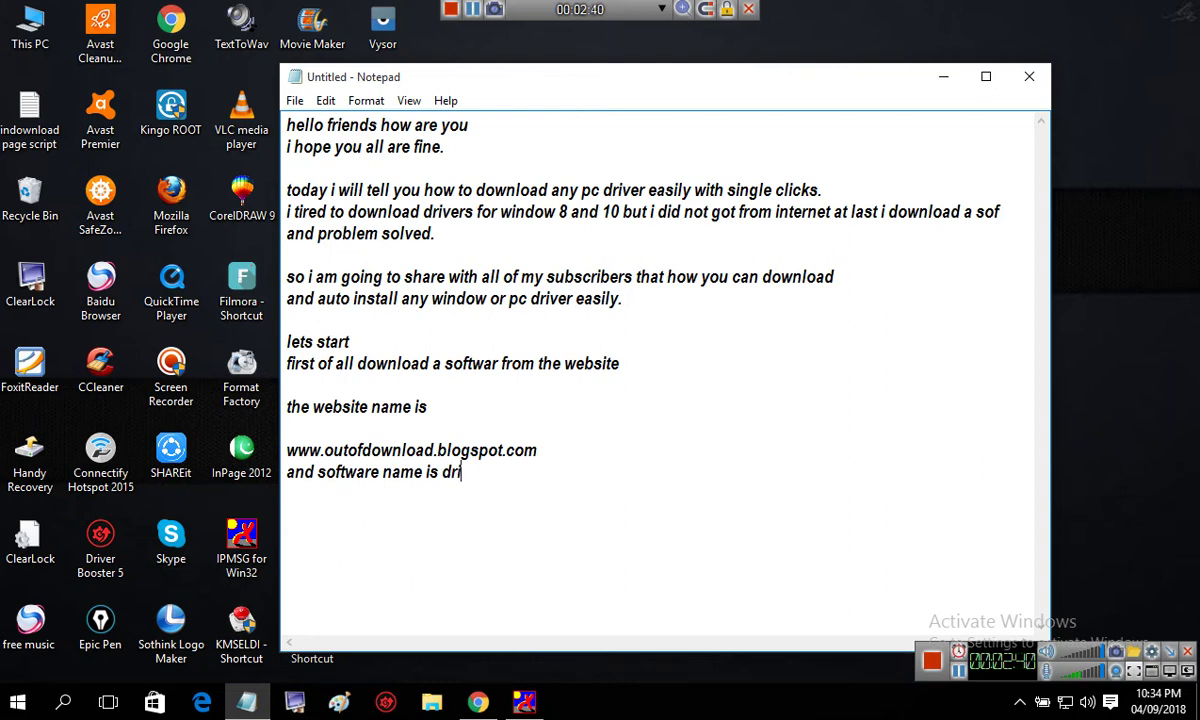
Complete the last line of the note so it reads "and software name is driver booster.".
key(BackSpace)
key(BackSpace)
text(booster.)
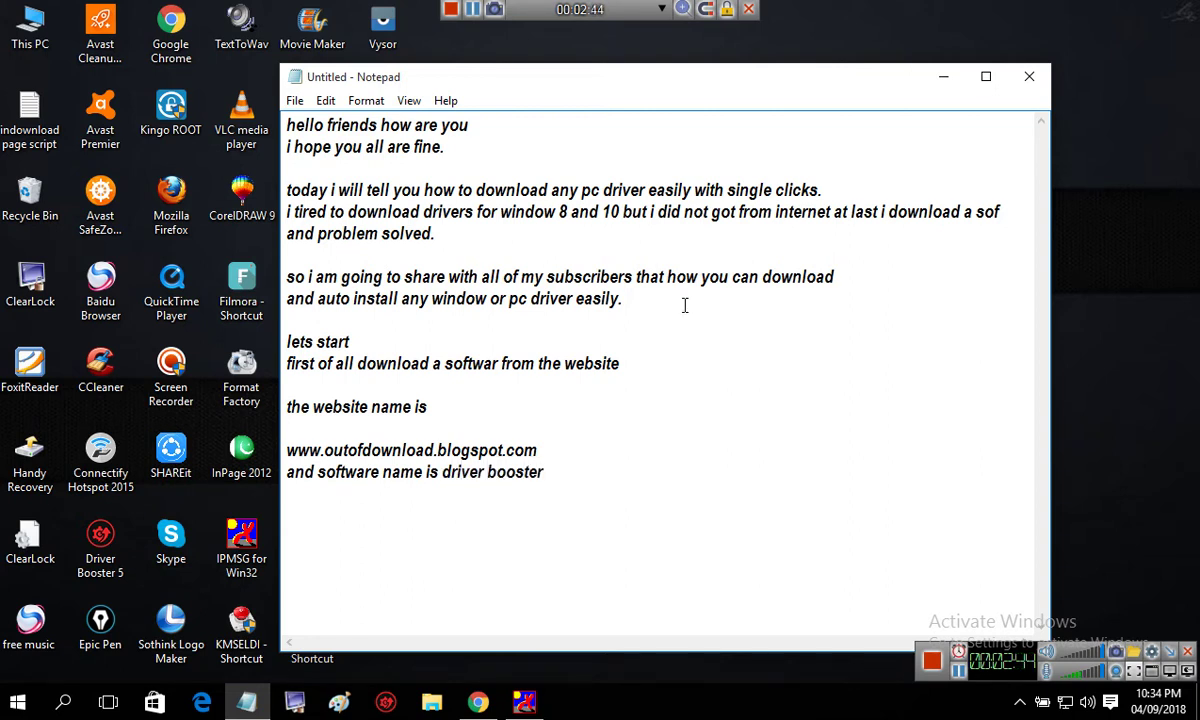
Switch to Chrome, open the Driver Booster post on outofdownload.blogspot.com and highlight its two description paragraphs.
click(477, 700)
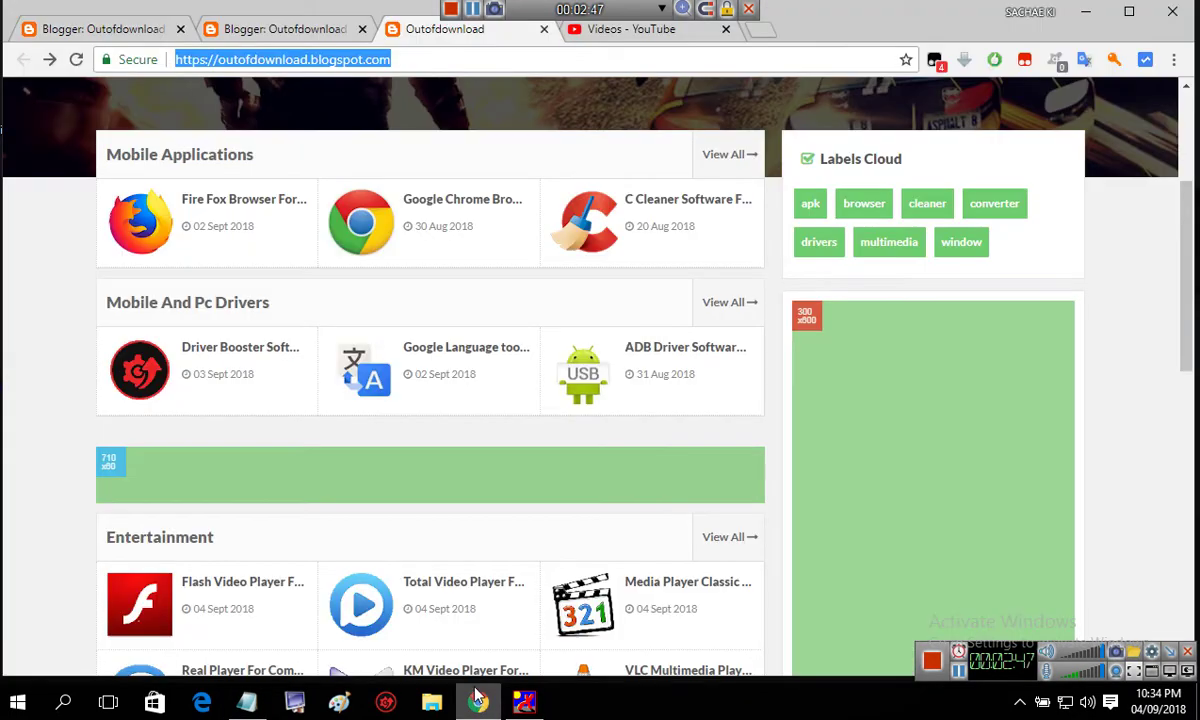
click(233, 357)
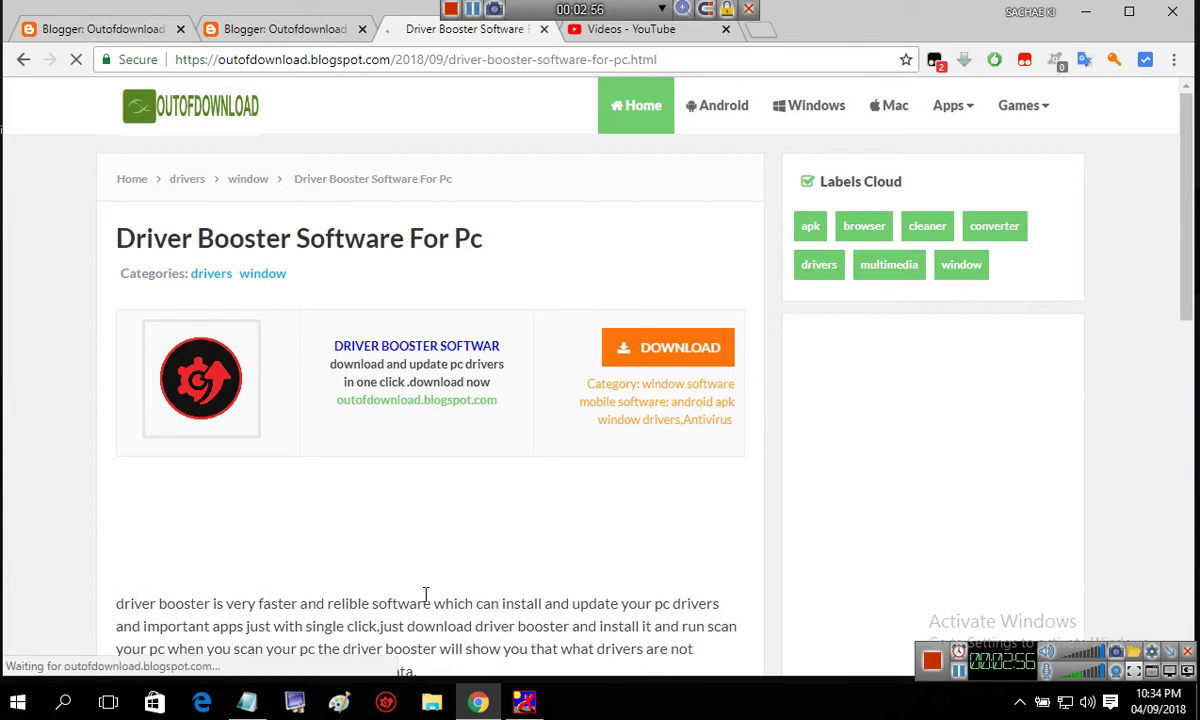
drag(1183, 298, 1187, 357)
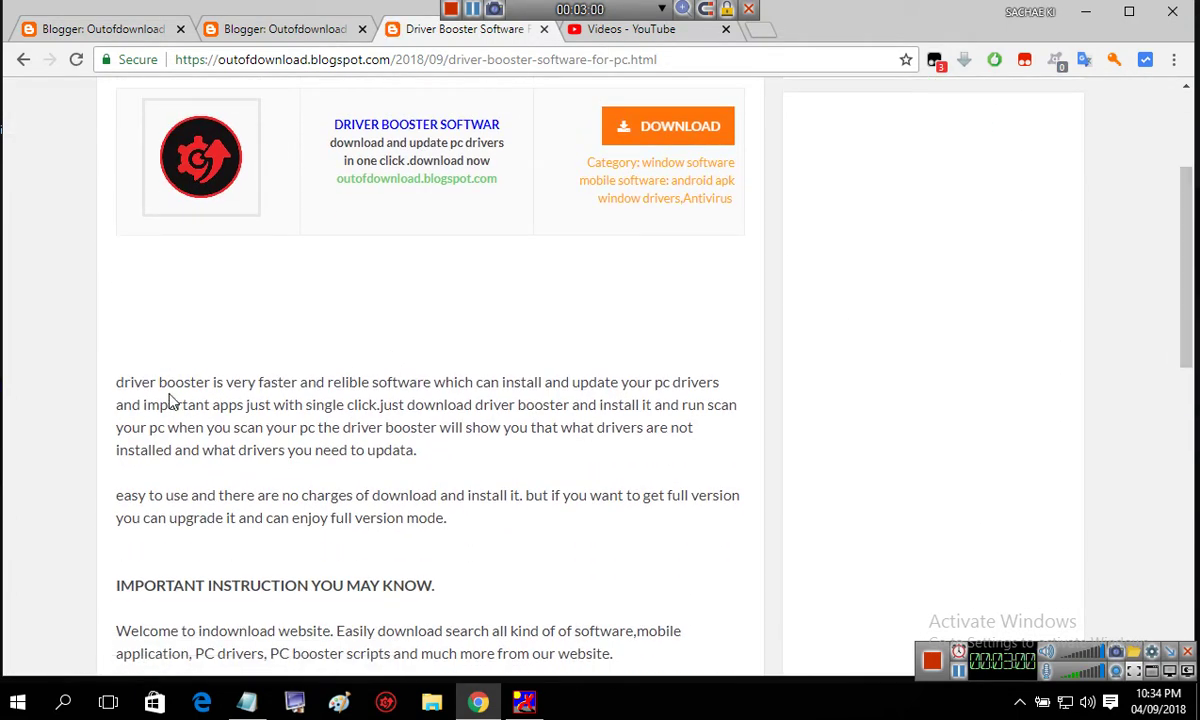
drag(116, 383, 448, 521)
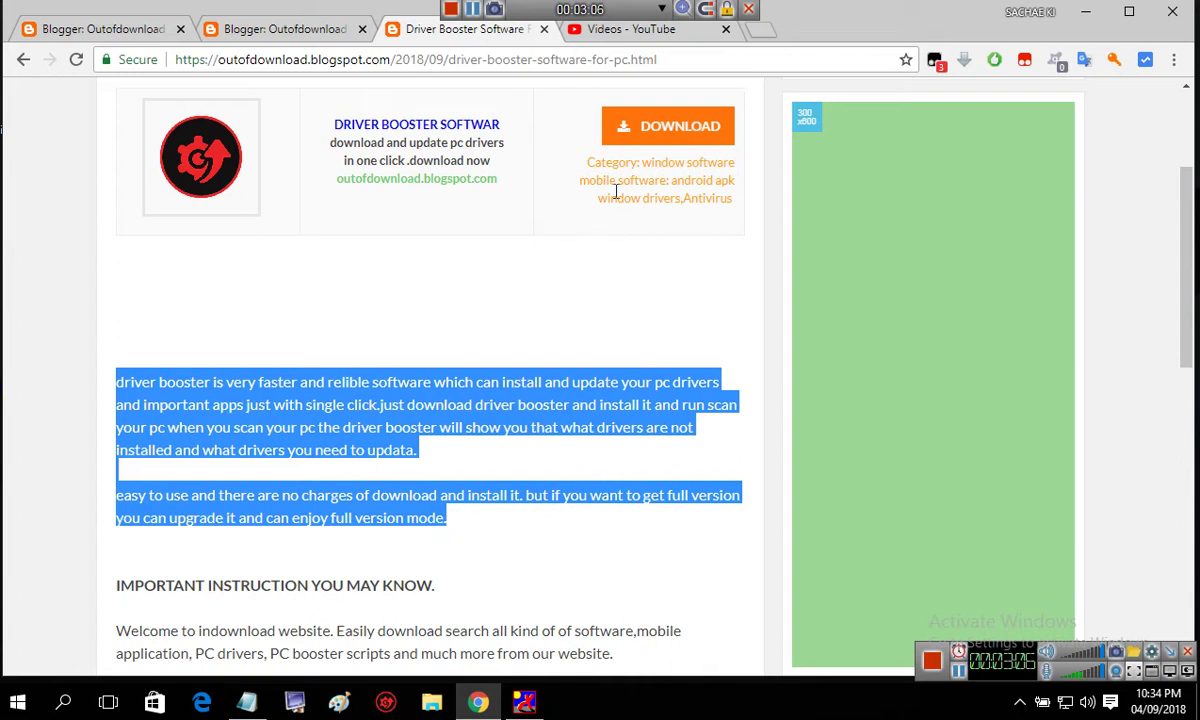
Open the post's Driver Booster download page, view the waiting notice and close that page.
click(653, 145)
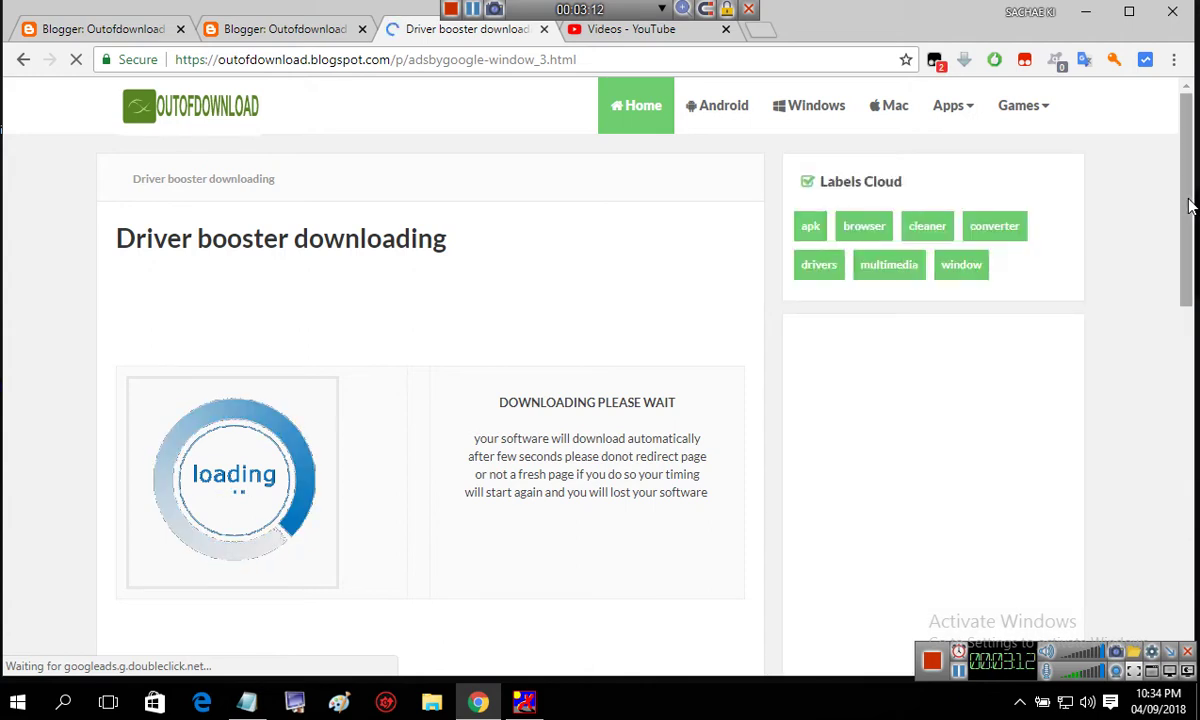
drag(1189, 206, 1190, 248)
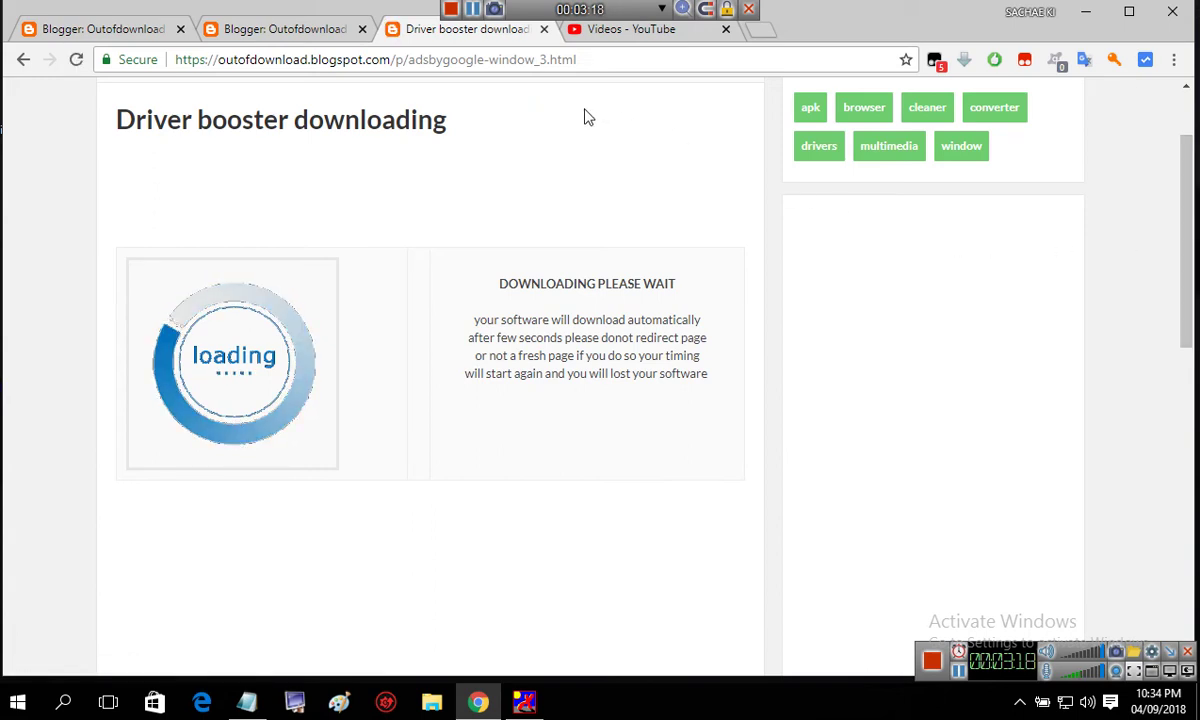
click(544, 31)
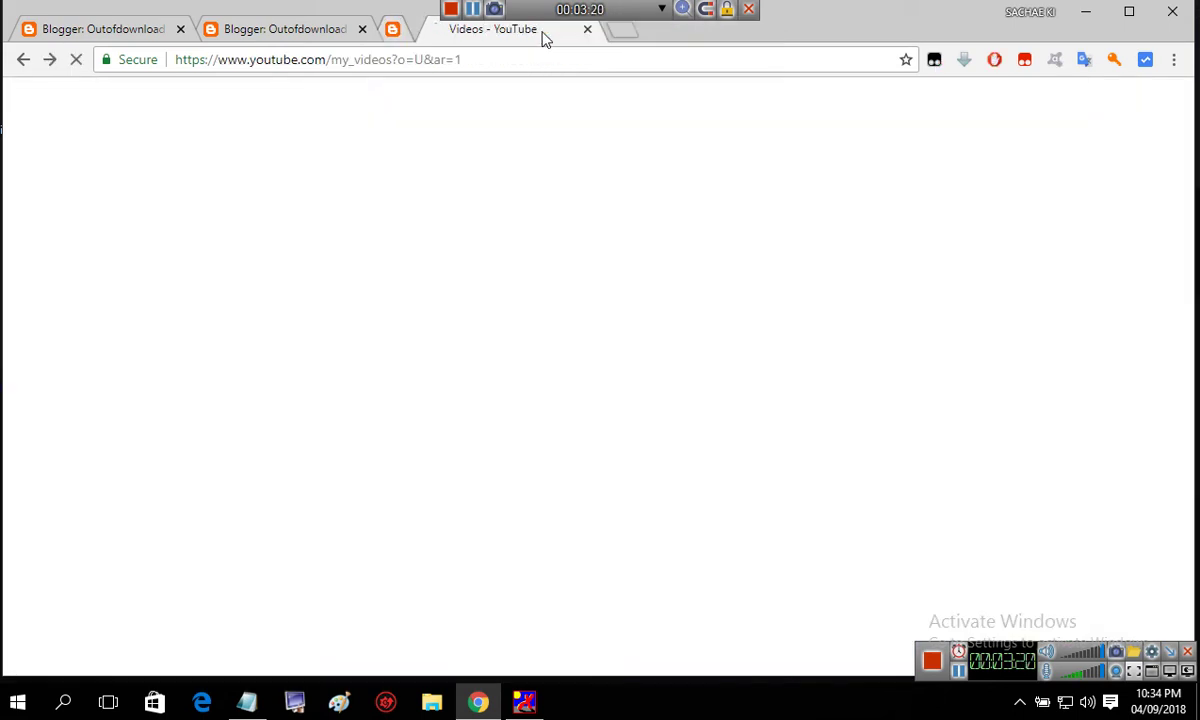
Return to Notepad and add the line "i have downloaded it before. now start the software" after a blank line.
click(479, 704)
key(Return)
text(i)
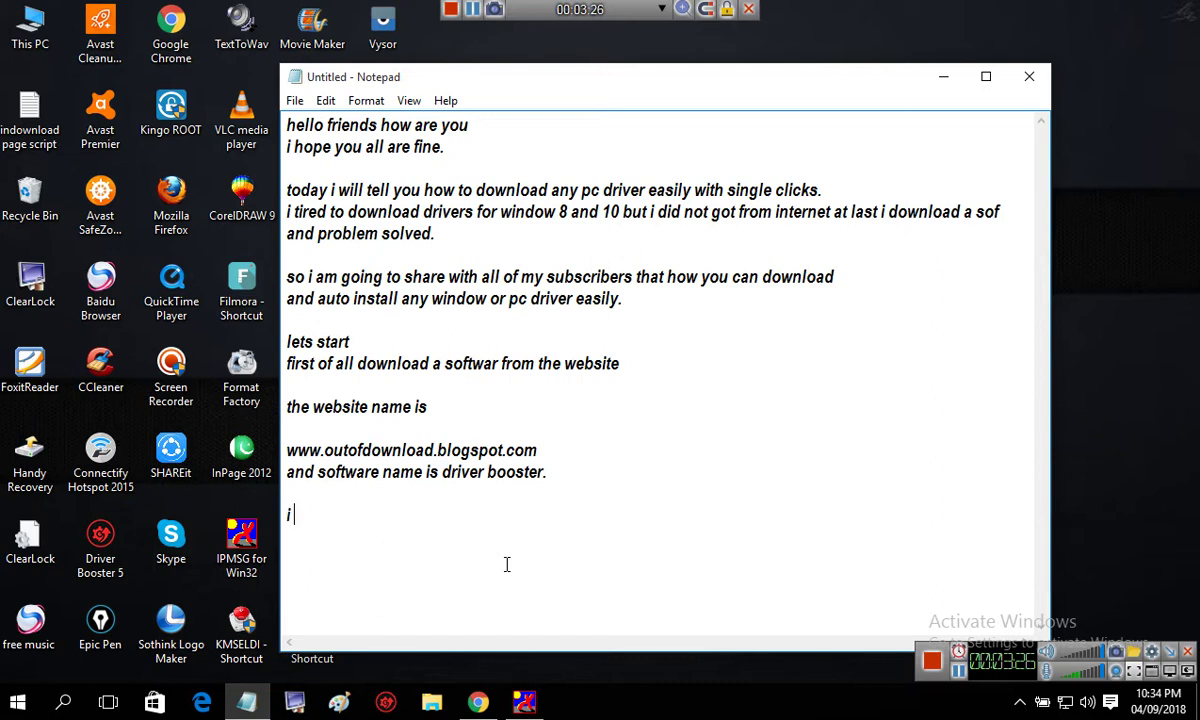
text( have downloaded)
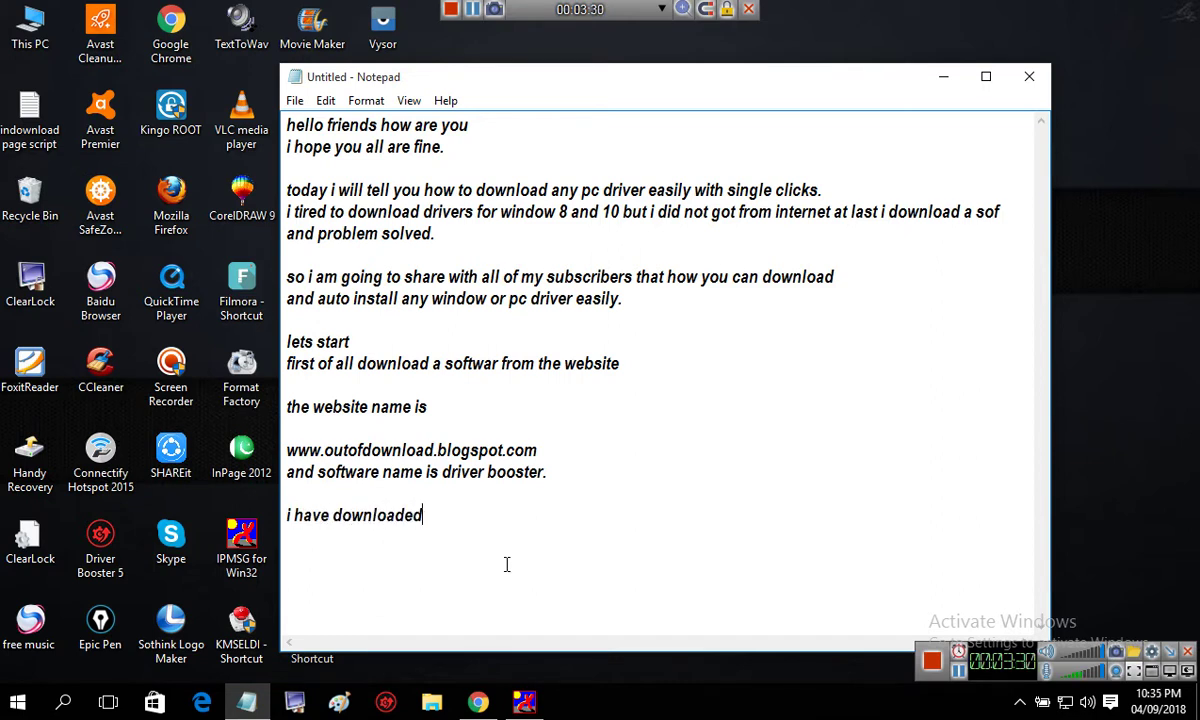
text( it before. n)
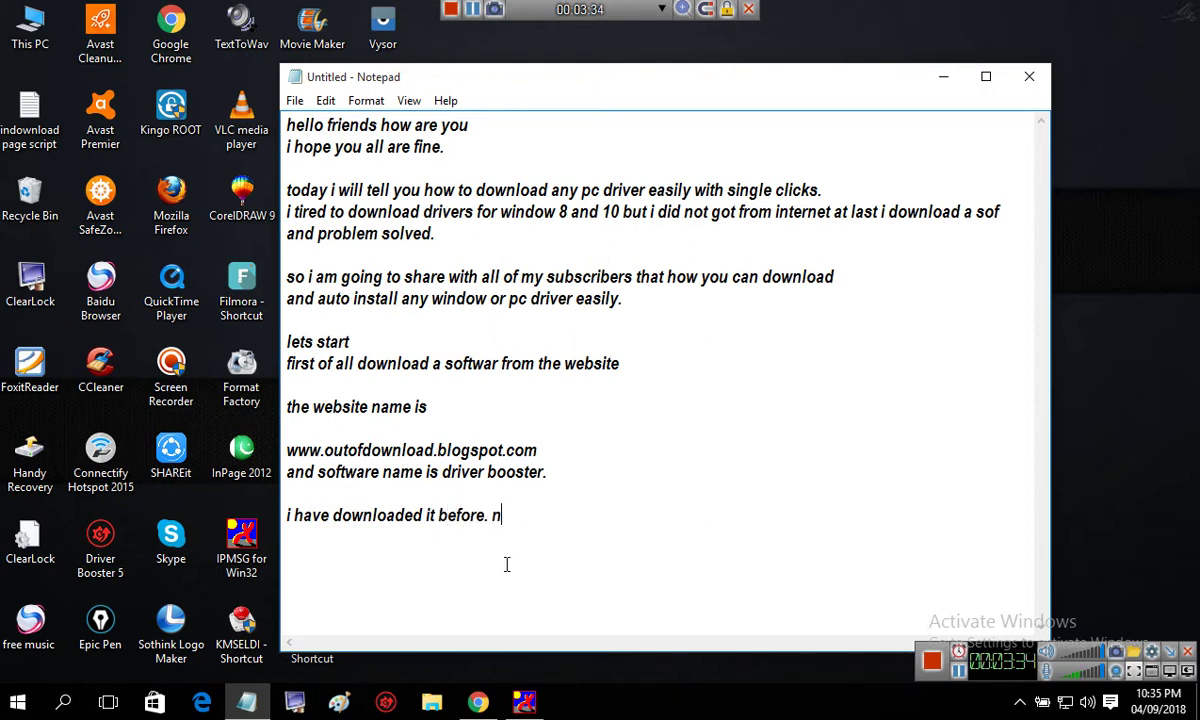
text(ow start )
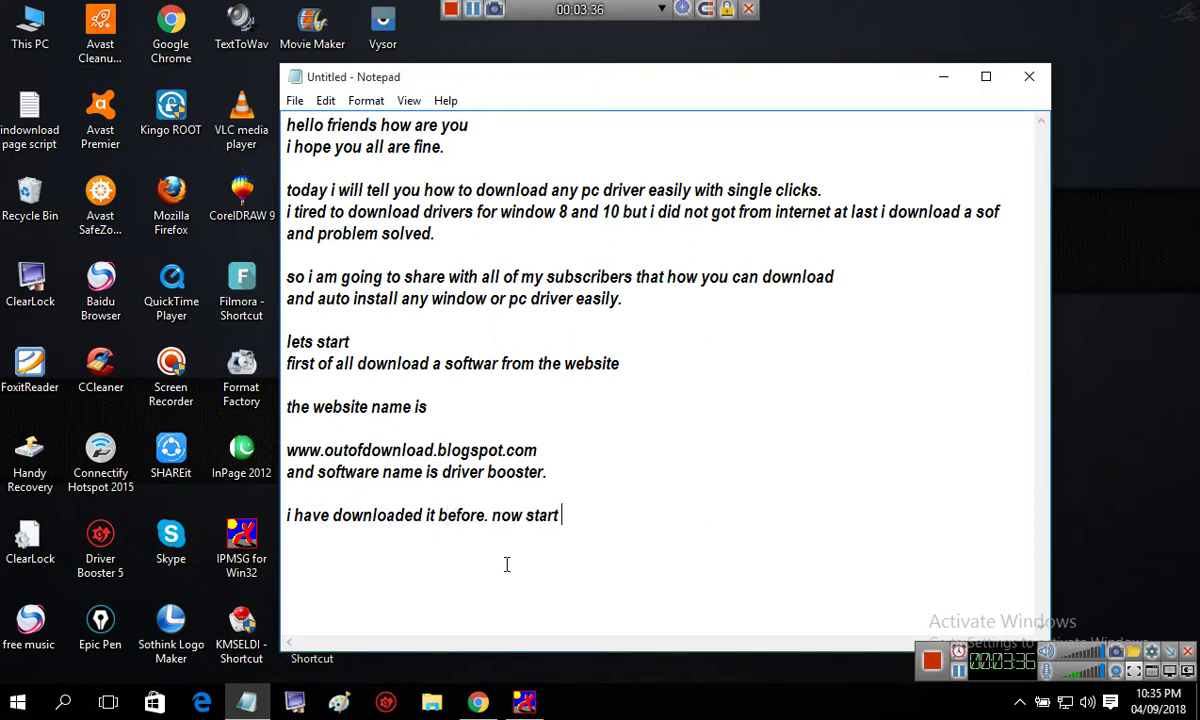
text(the software)
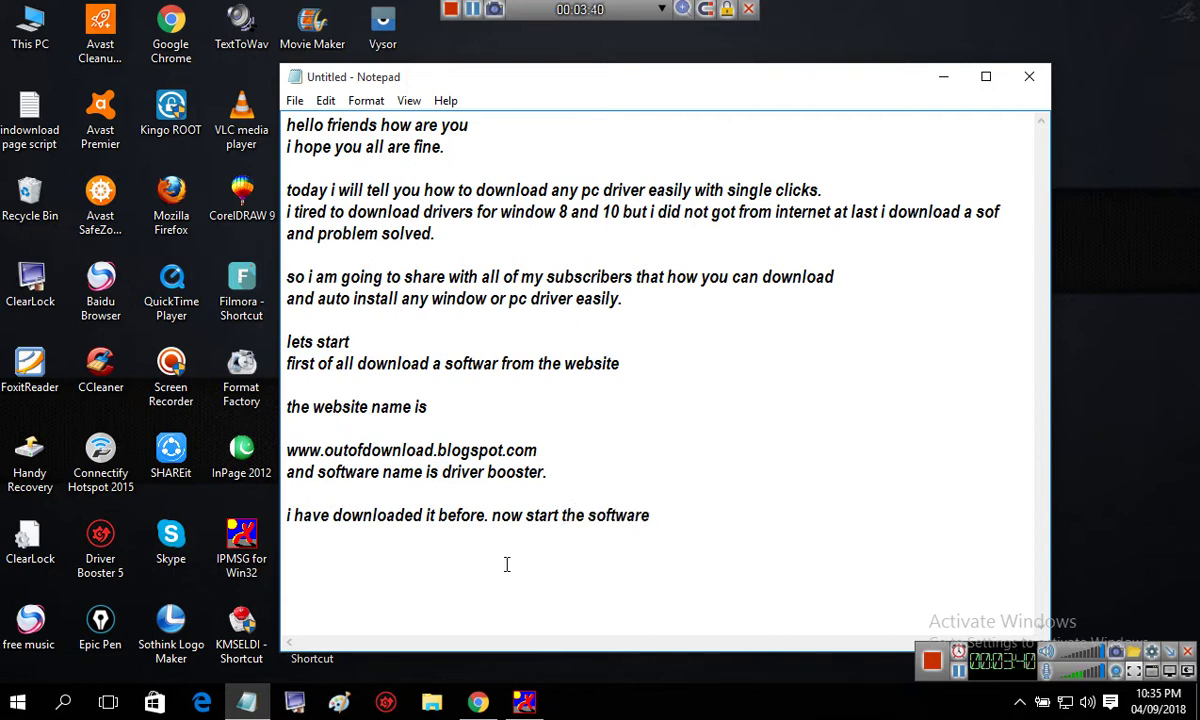
Launch Driver Booster 5 from the desktop, refresh the desktop while it loads, and scan the PC's drivers.
click(943, 78)
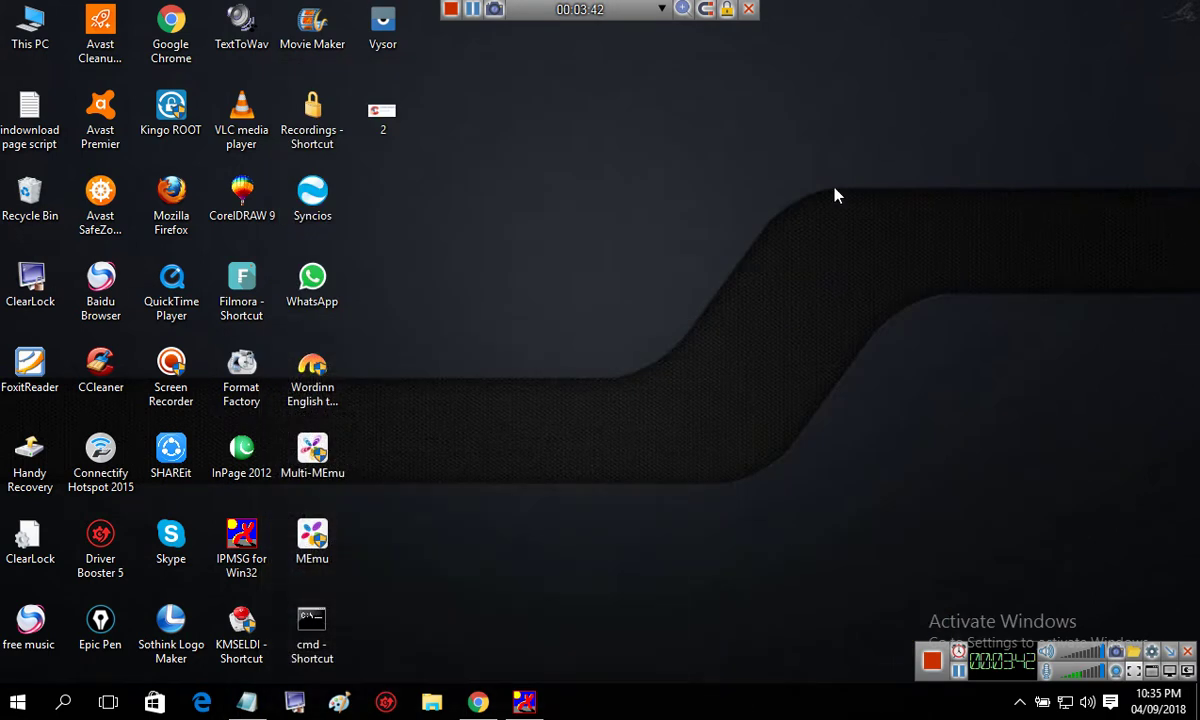
double_click(104, 570)
right_click(670, 387)
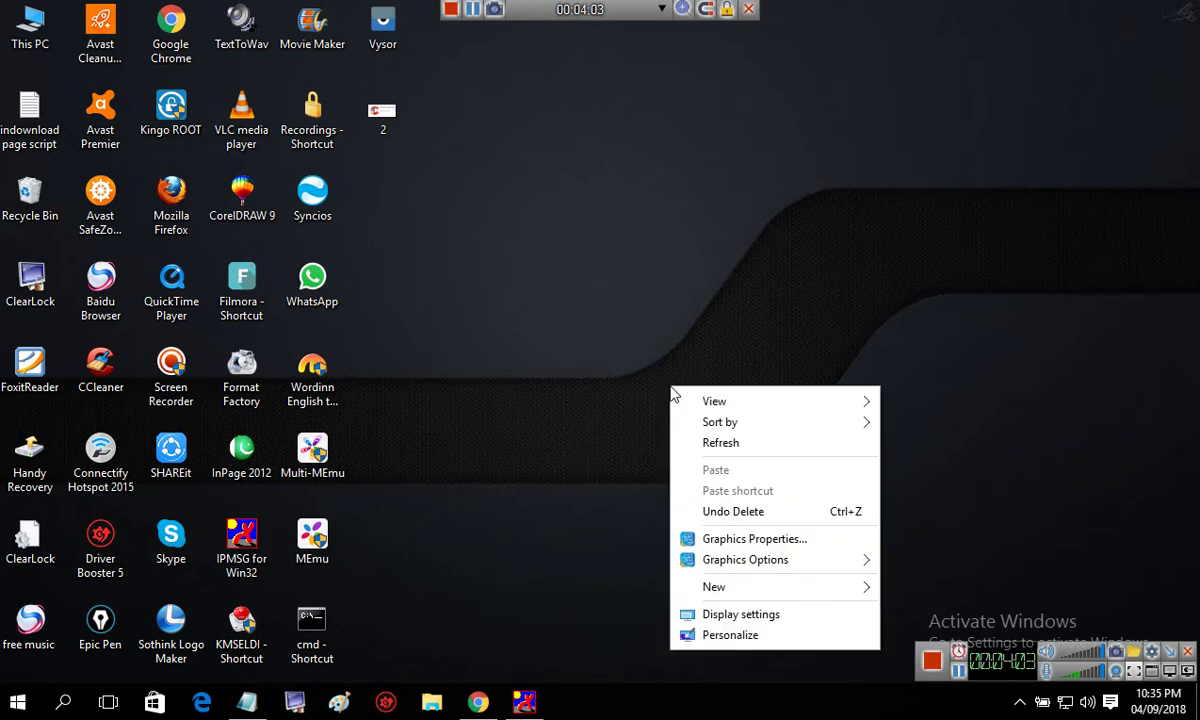
click(698, 443)
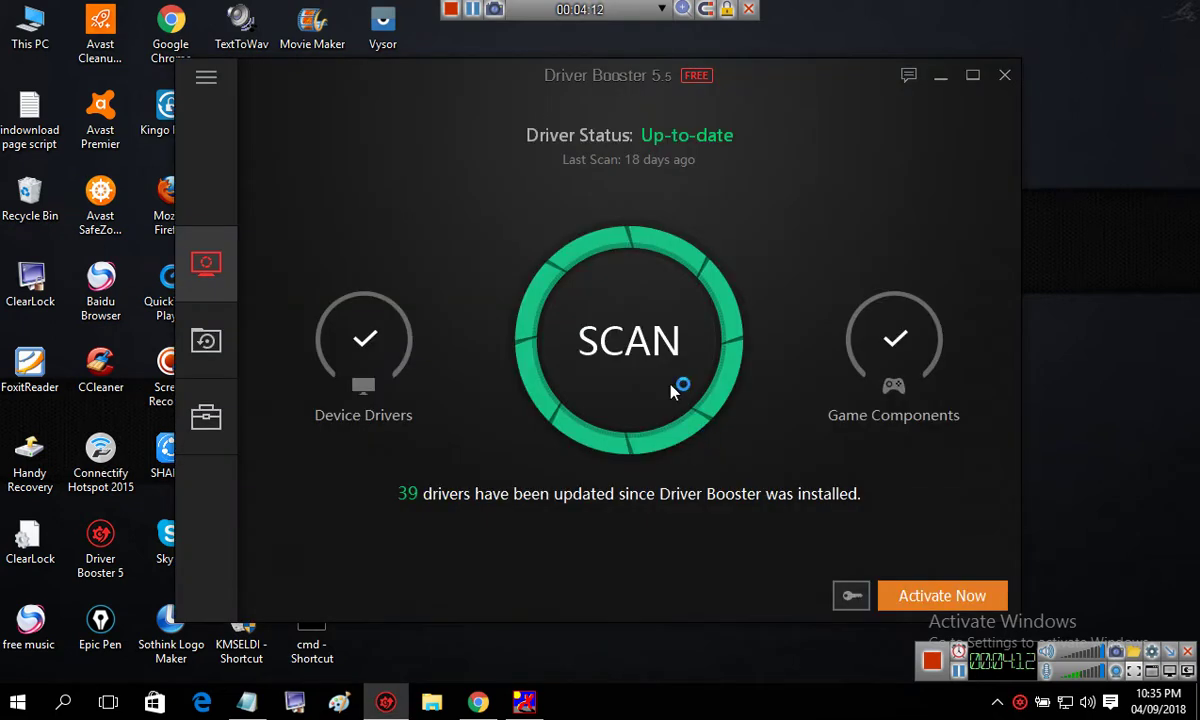
click(590, 350)
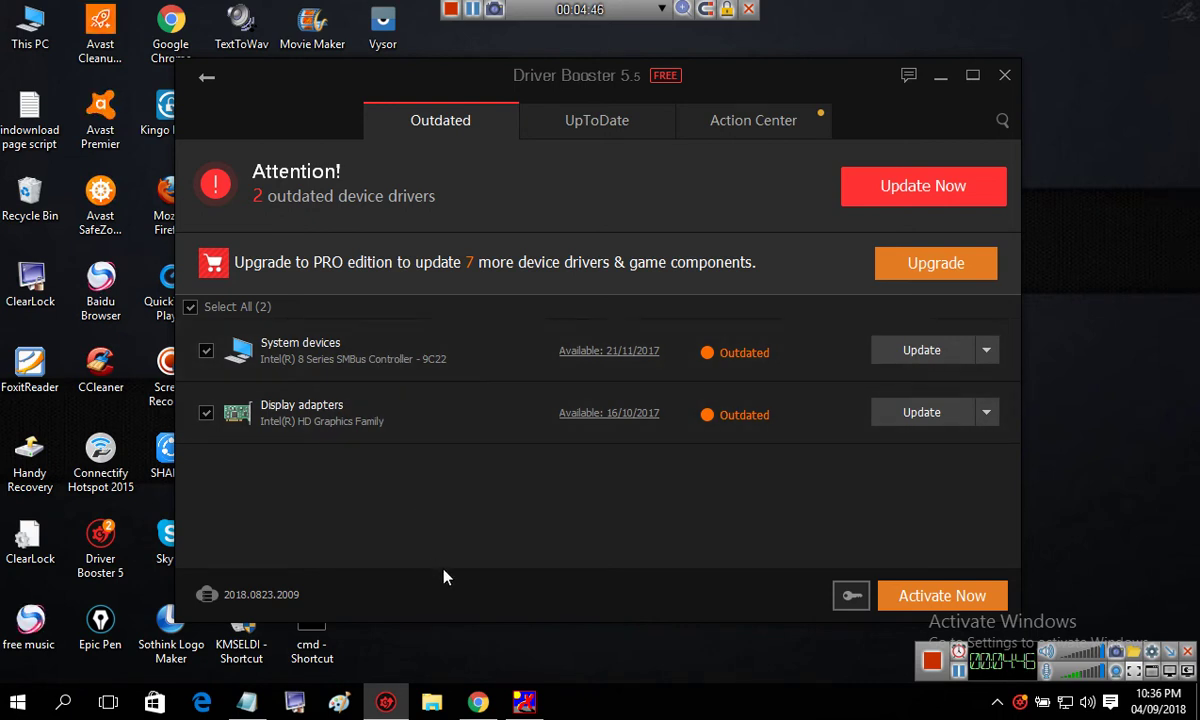
Switch to Notepad and add a long run of blank lines below the last sentence of the note.
click(247, 703)
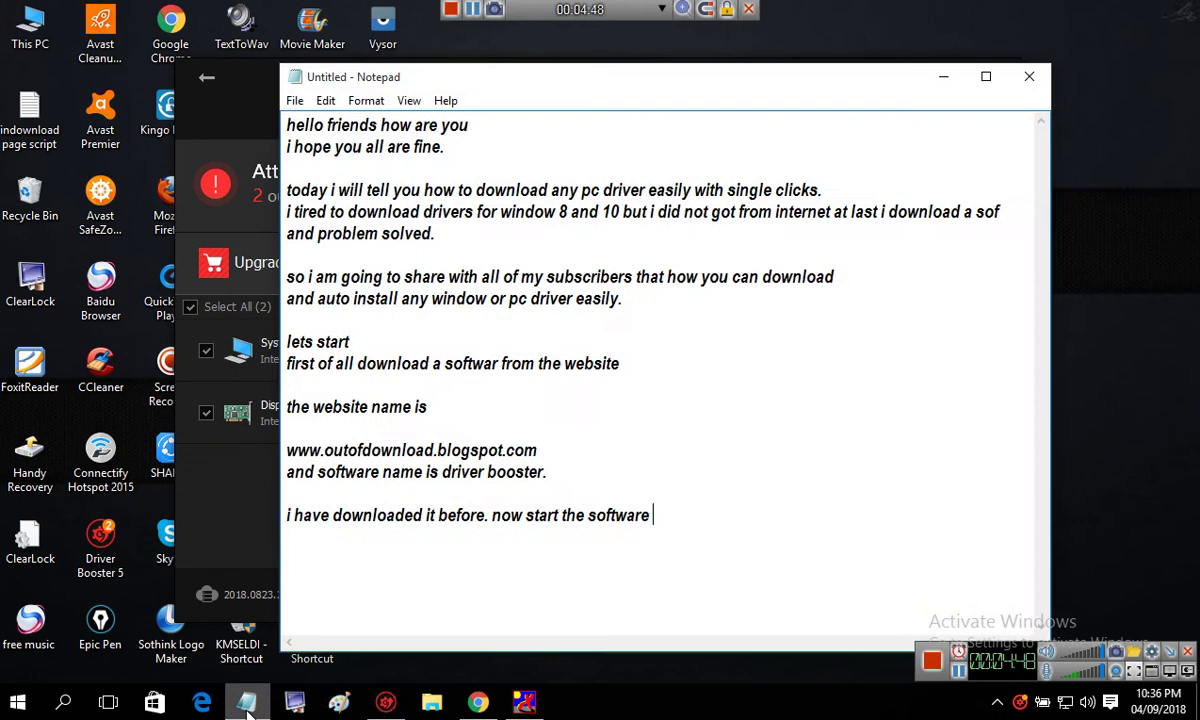
key(Return)
key(Return)
key(Return)
key(Return)
key(Return)
key(Return)
key(Return)
key(Return)
key(Return)
key(Return)
key(Return)
key(Return)
key(Return)
key(Return)
key(Return)
key(Return)
key(Return)
key(Return)
key(Return)
key(Return)
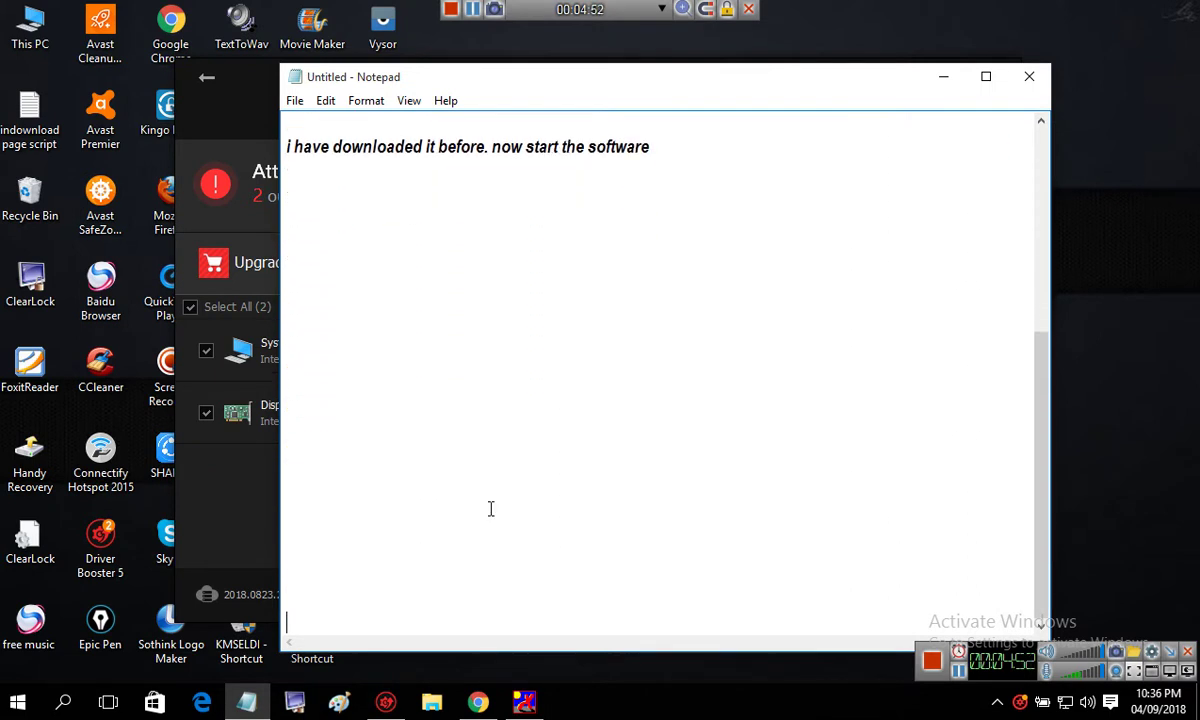
Write "you can see my all drivers are updated just two drivers are out of date lets update my driver" below the last sentence.
text(you can see m)
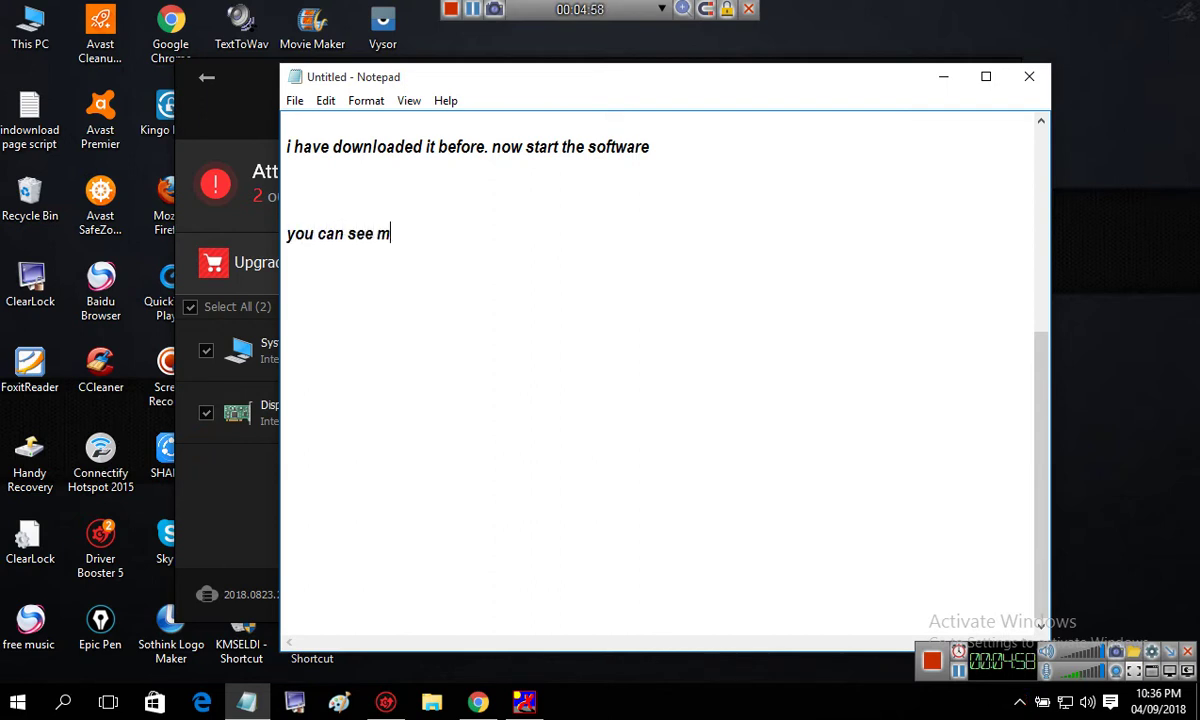
text(y all drivers ar)
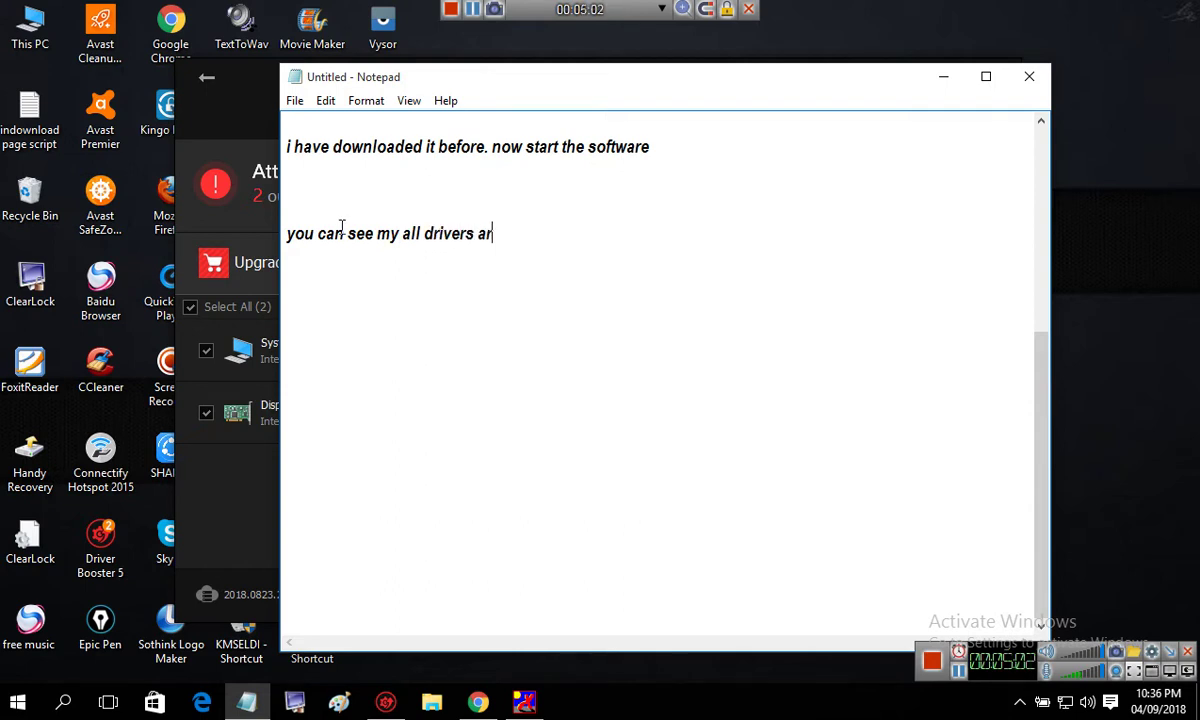
text(e update )
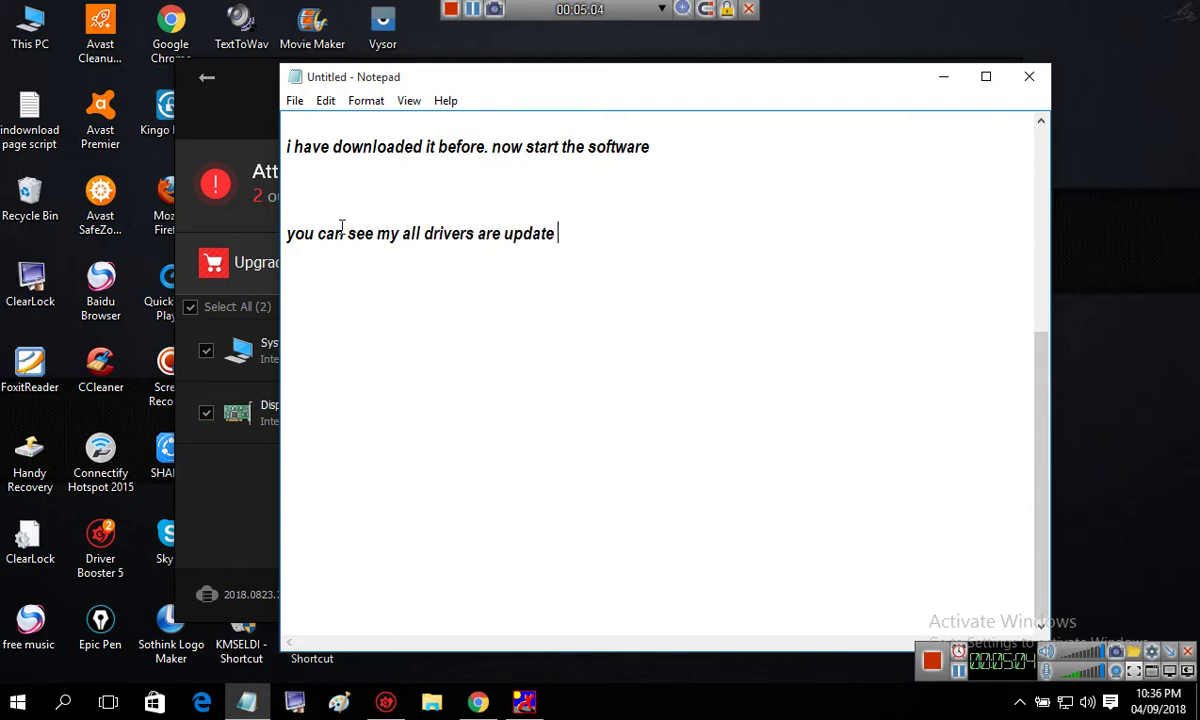
text(d just two drivers are)
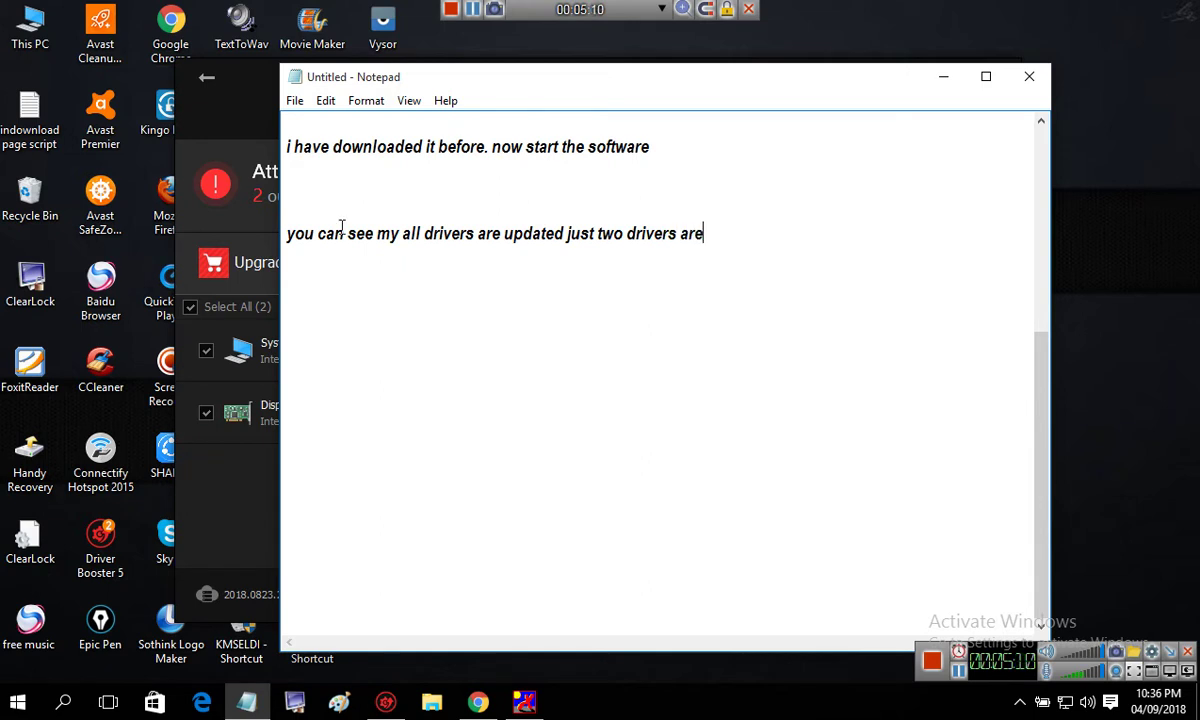
text( out of data)
key(BackSpace)
text(e )
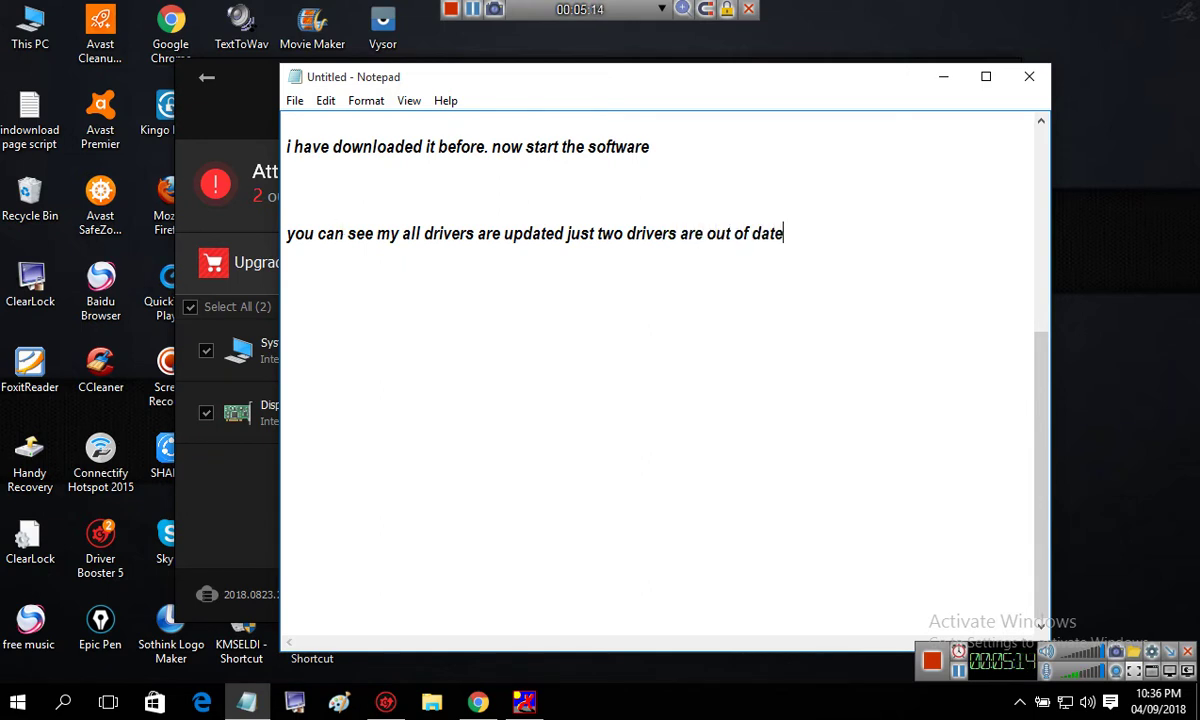
text(lets update m)
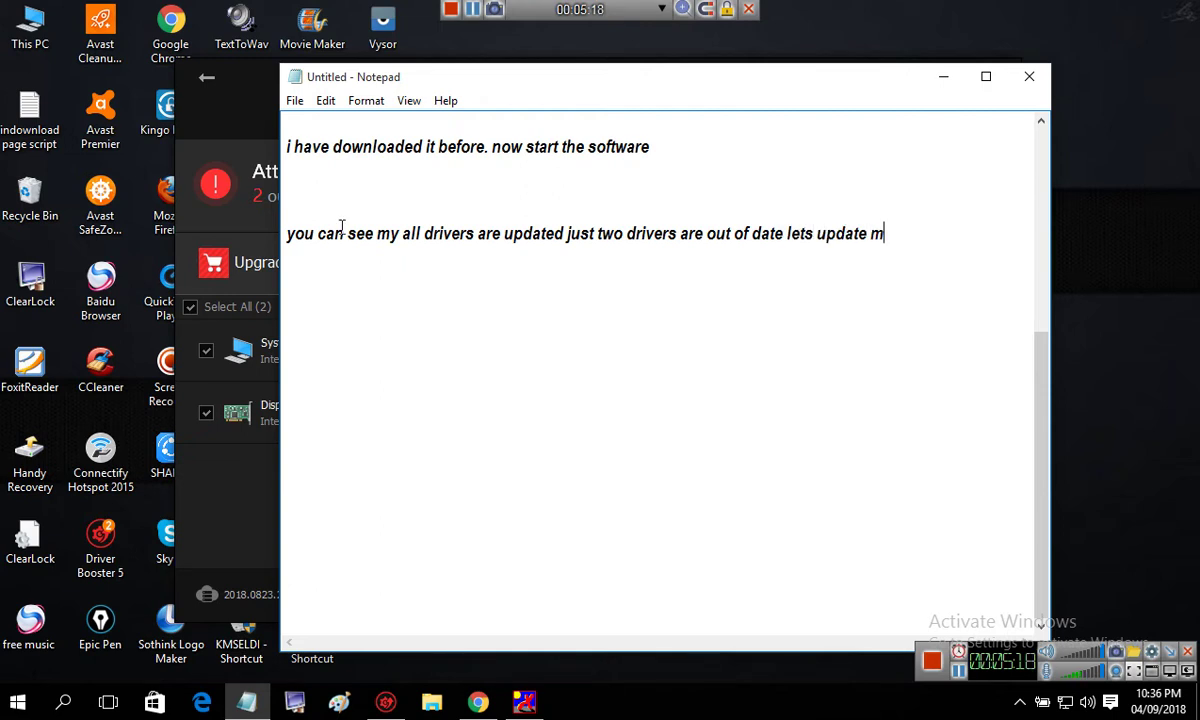
text(y driver)
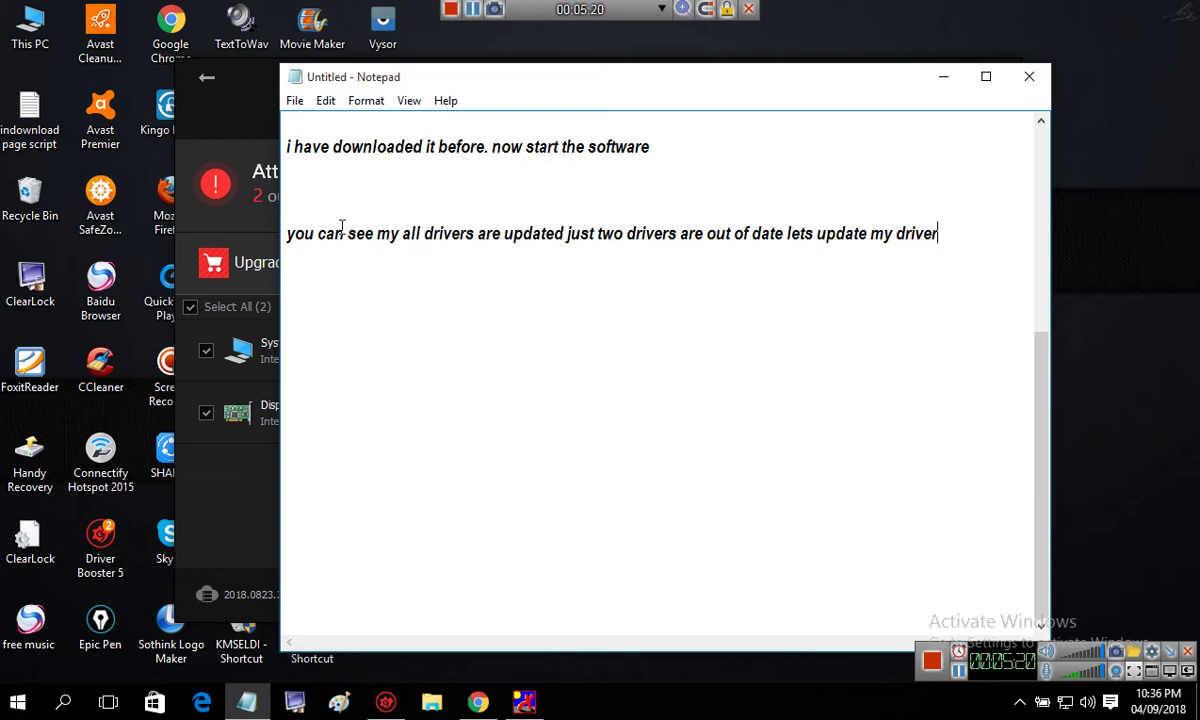
Switch back to Driver Booster and start updating the Intel(R) 8 Series SMBus Controller driver.
click(939, 77)
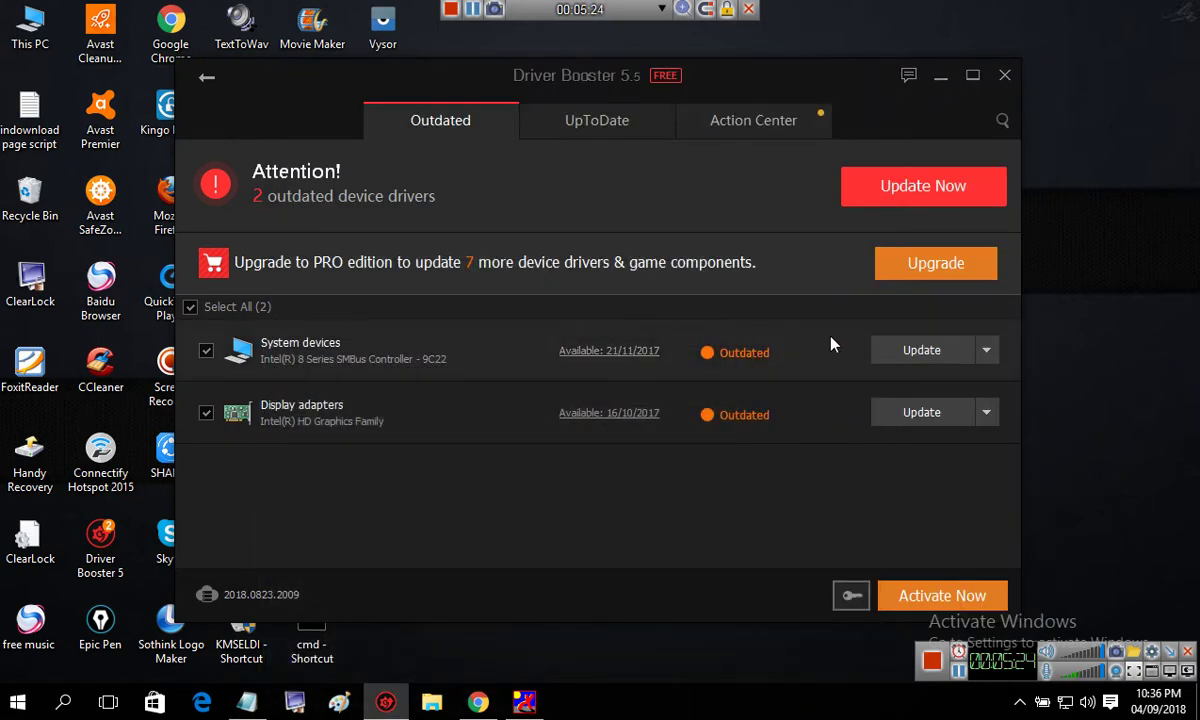
click(921, 352)
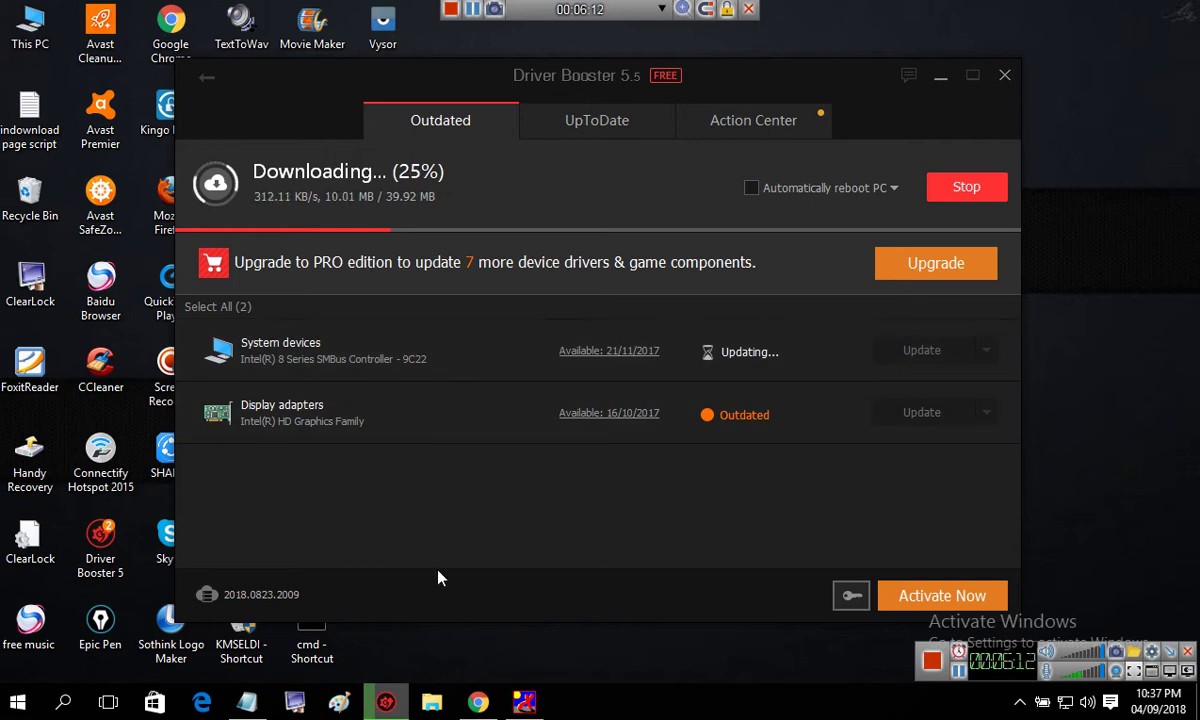
Switch to Notepad, start a new line reading "sorry" below the last sentence, and move the window lower to uncover Driver Booster's download progress.
click(248, 704)
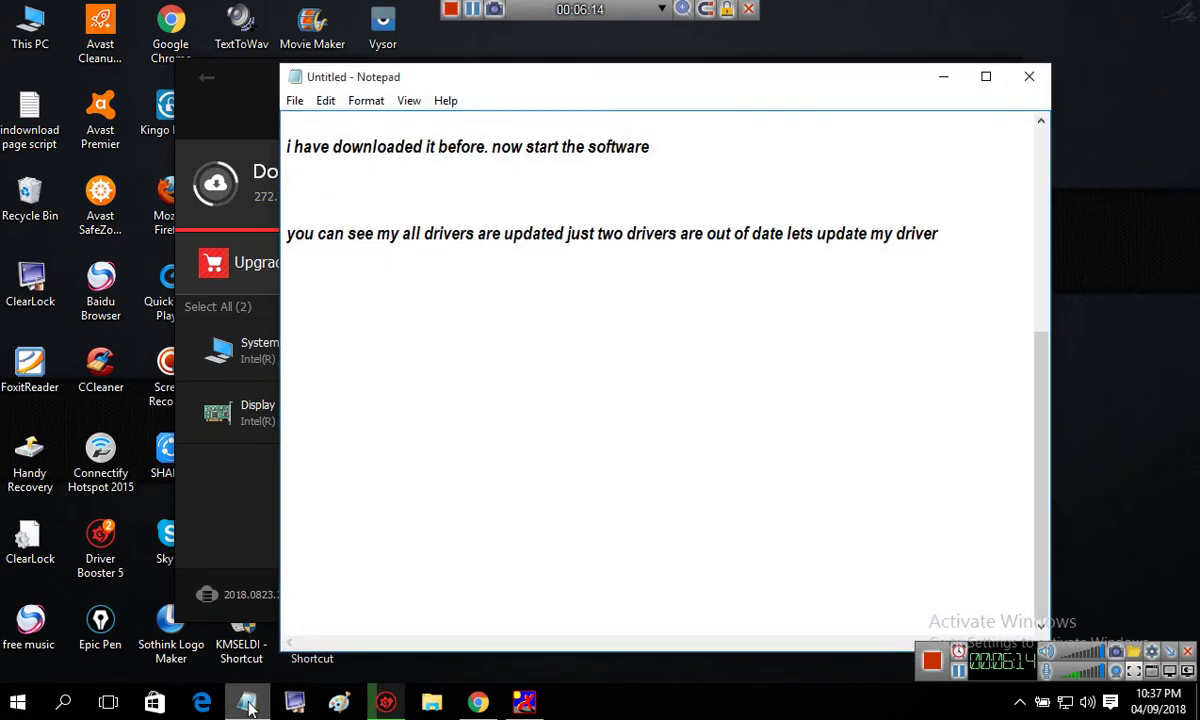
key(Return)
key(Return)
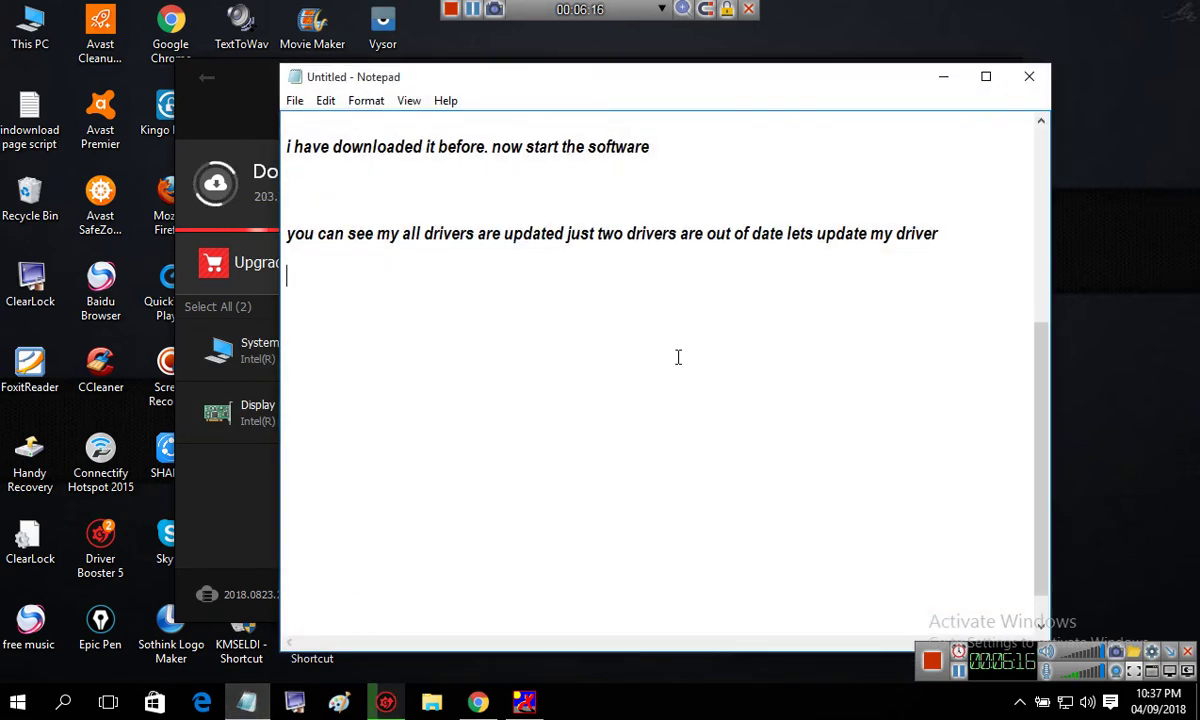
text(sorry)
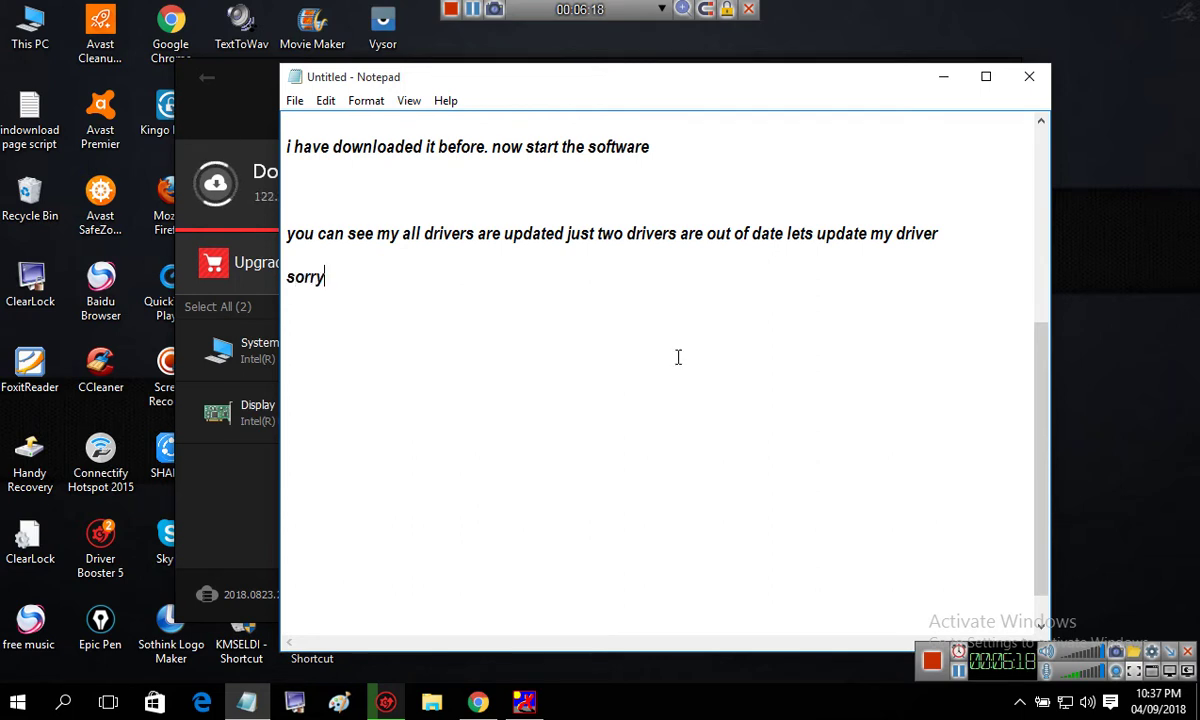
drag(645, 87, 570, 284)
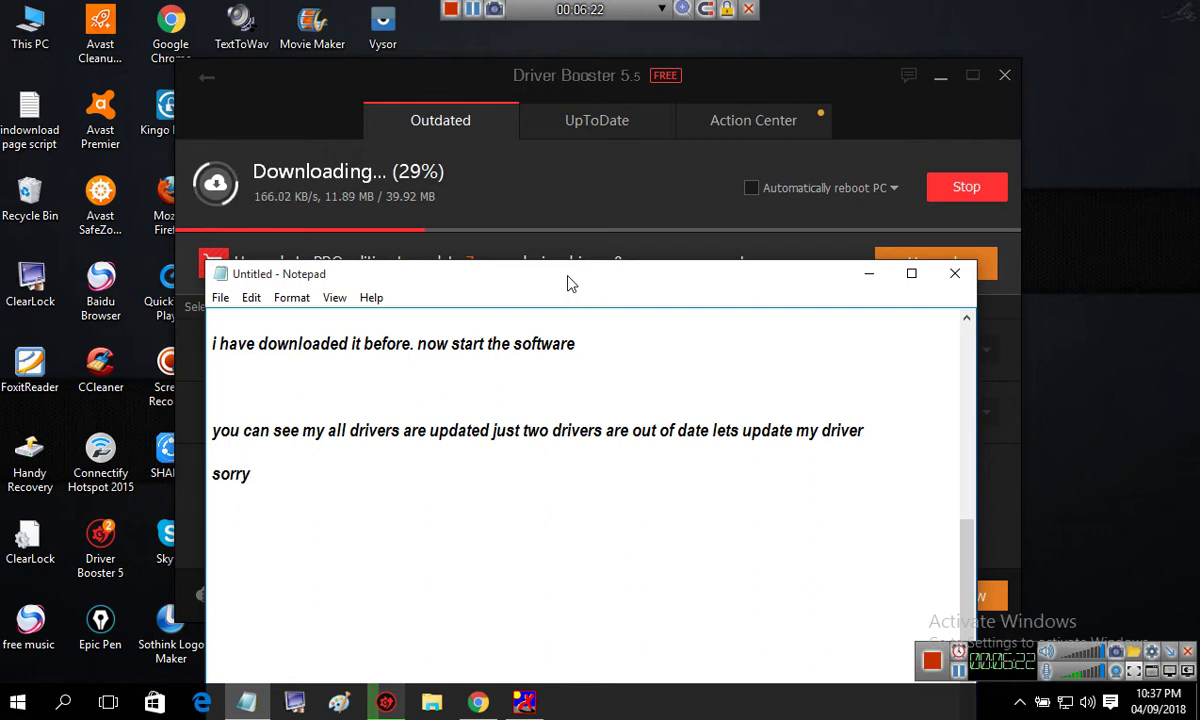
Complete the line so it reads "sorry i forgot to tell you that this software work when your internet will connect.".
text(i forfot)
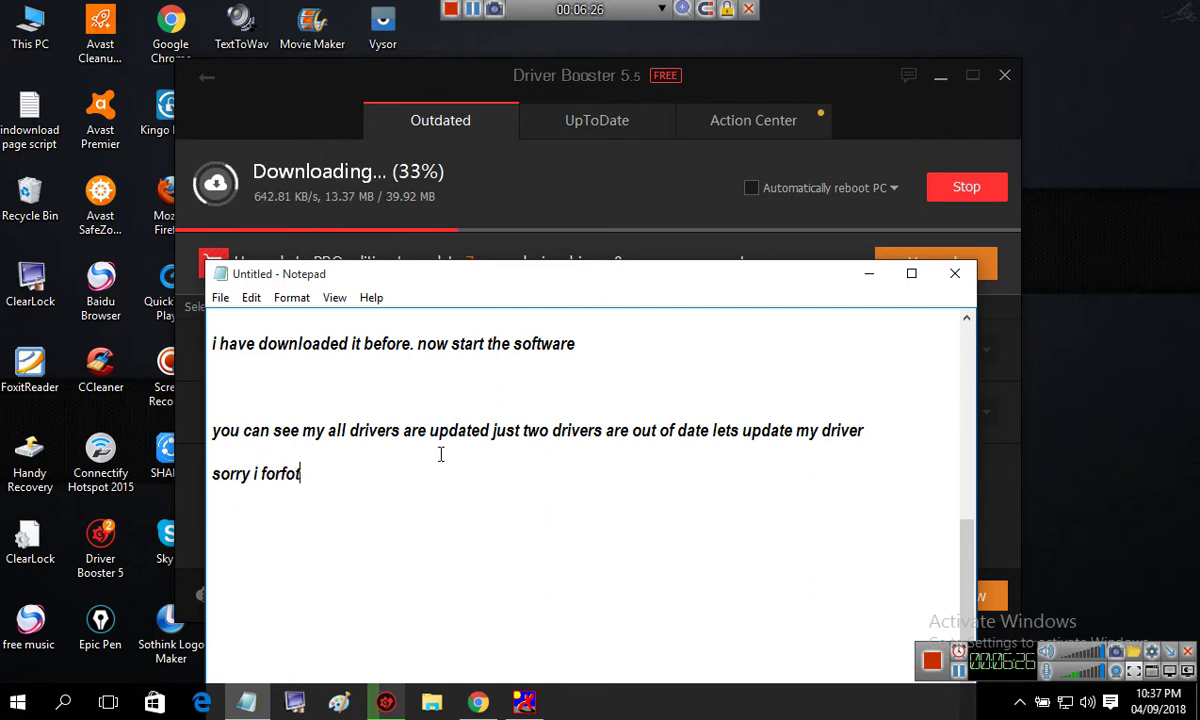
key(BackSpace)
key(BackSpace)
key(BackSpace)
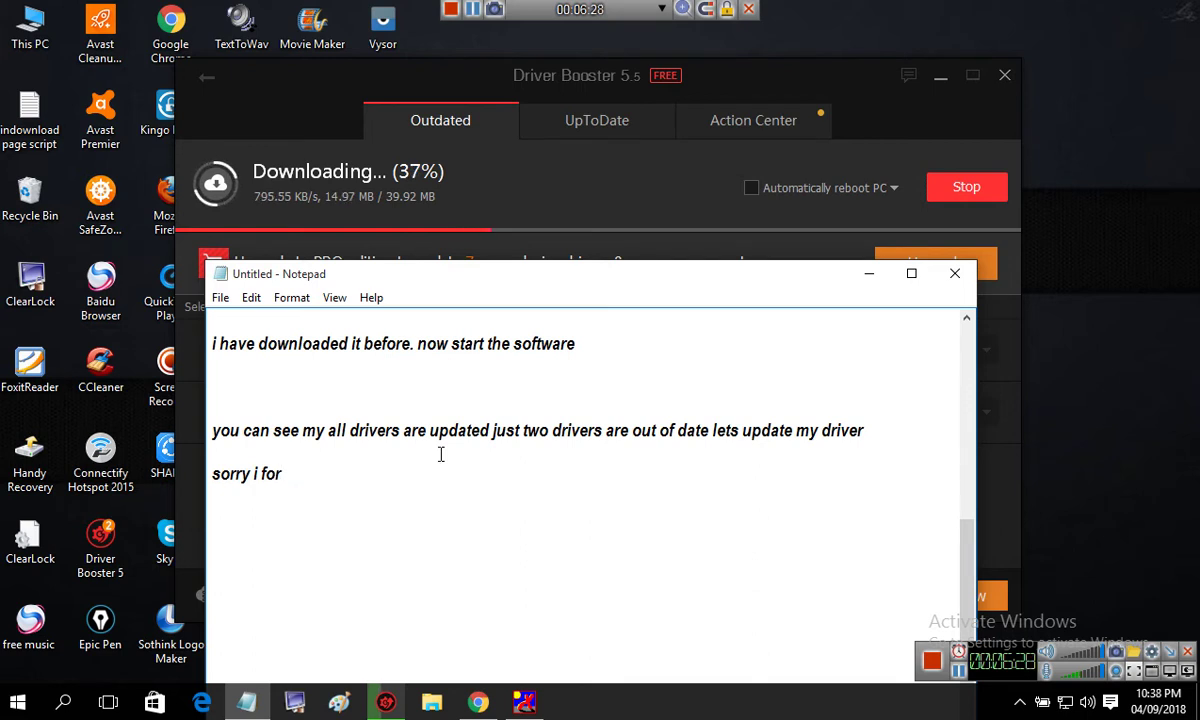
text(got to t)
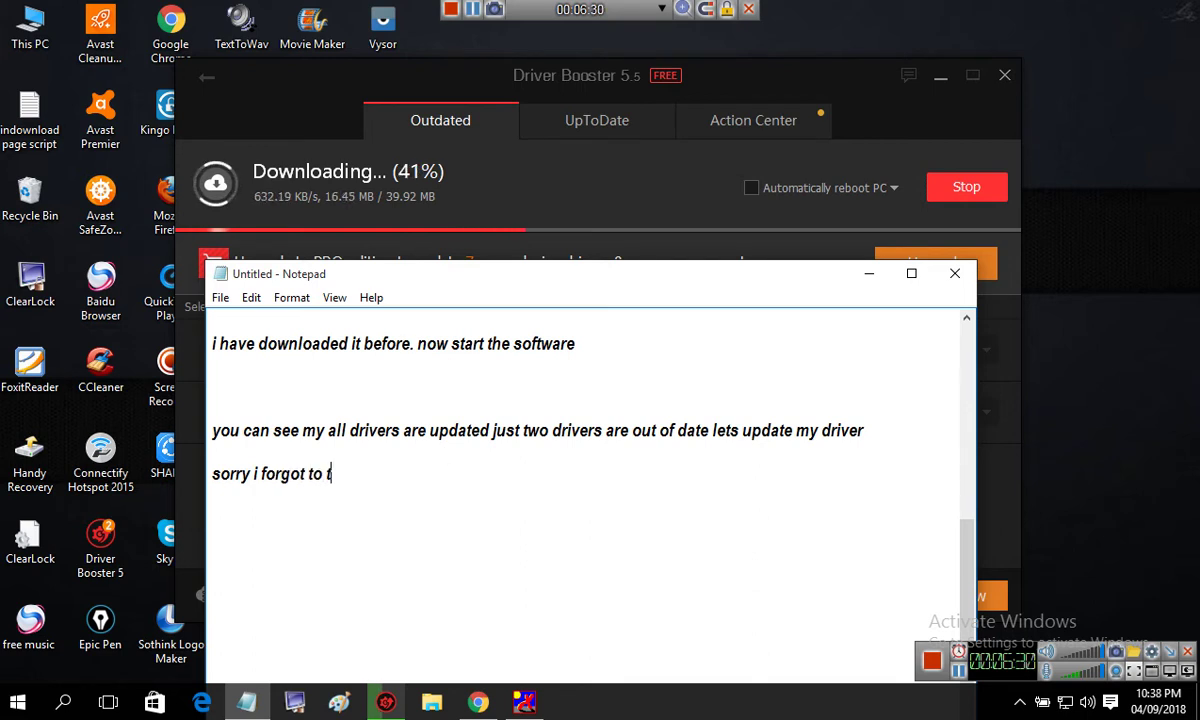
text(ell you t)
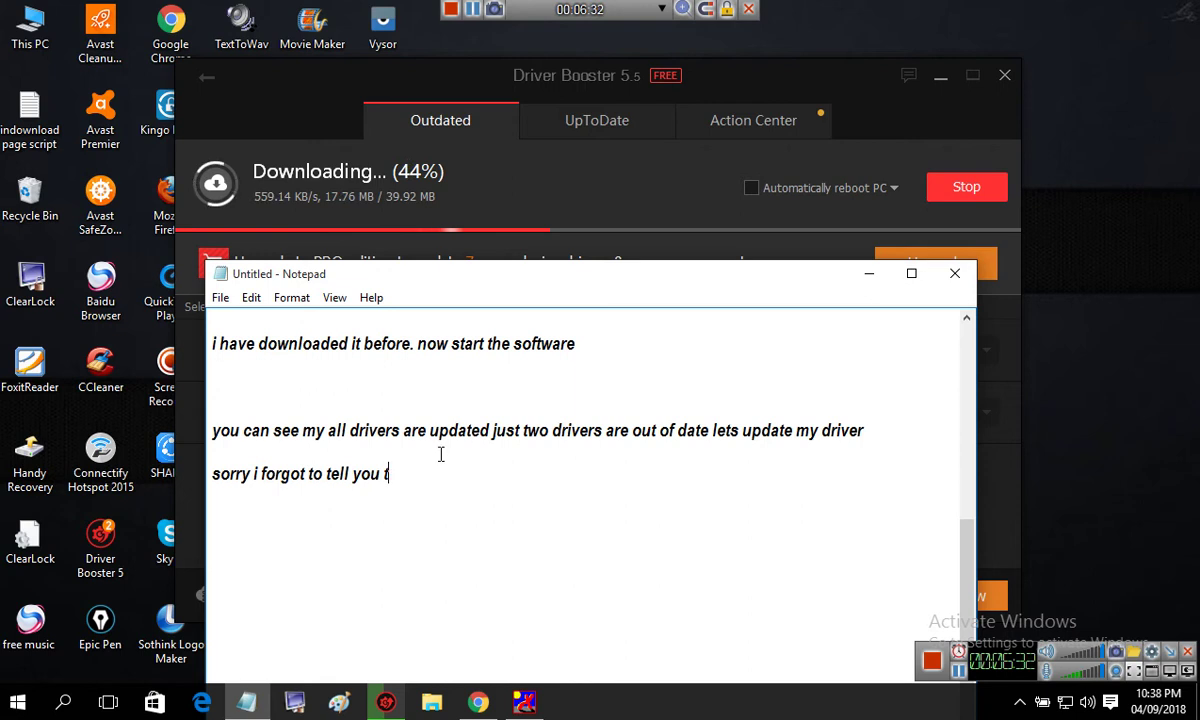
text(hat this software wi)
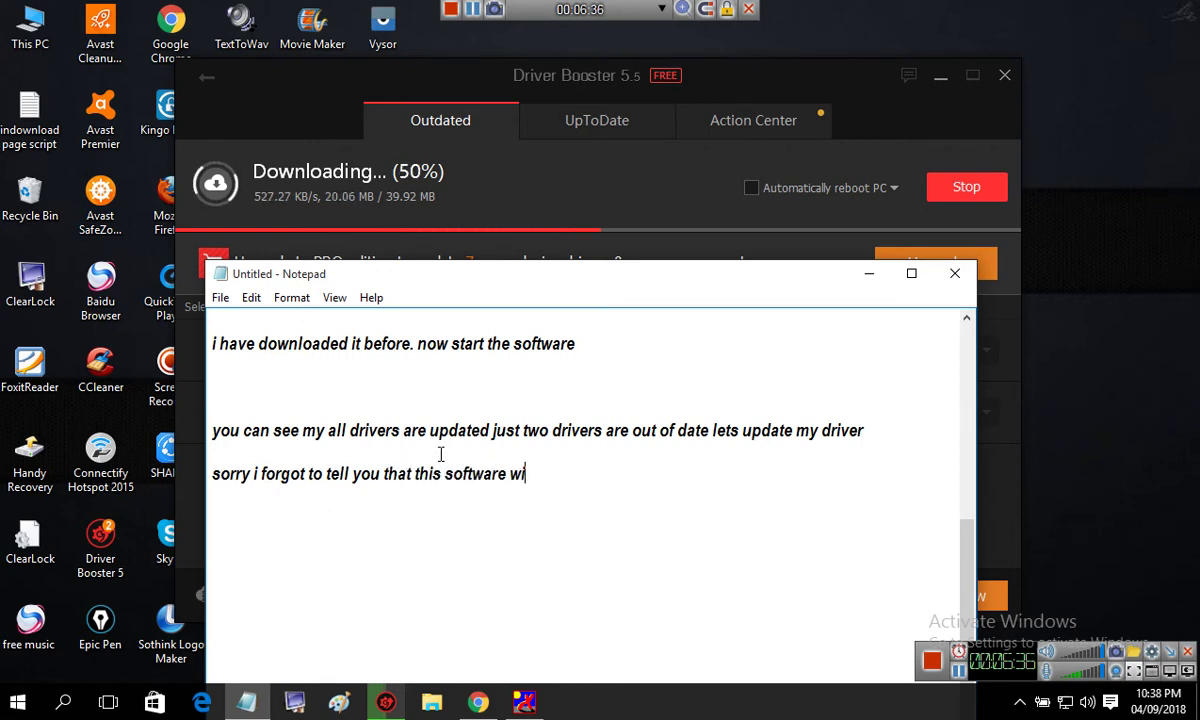
key(BackSpace)
text(ork w)
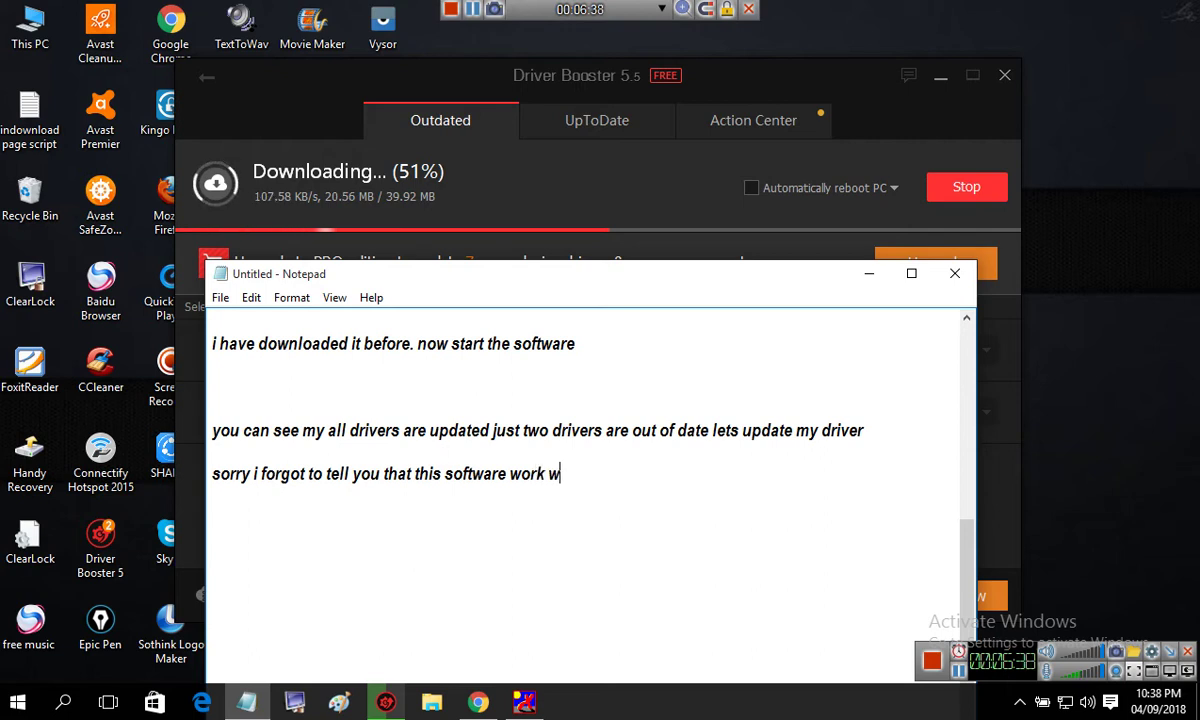
text(hen you r)
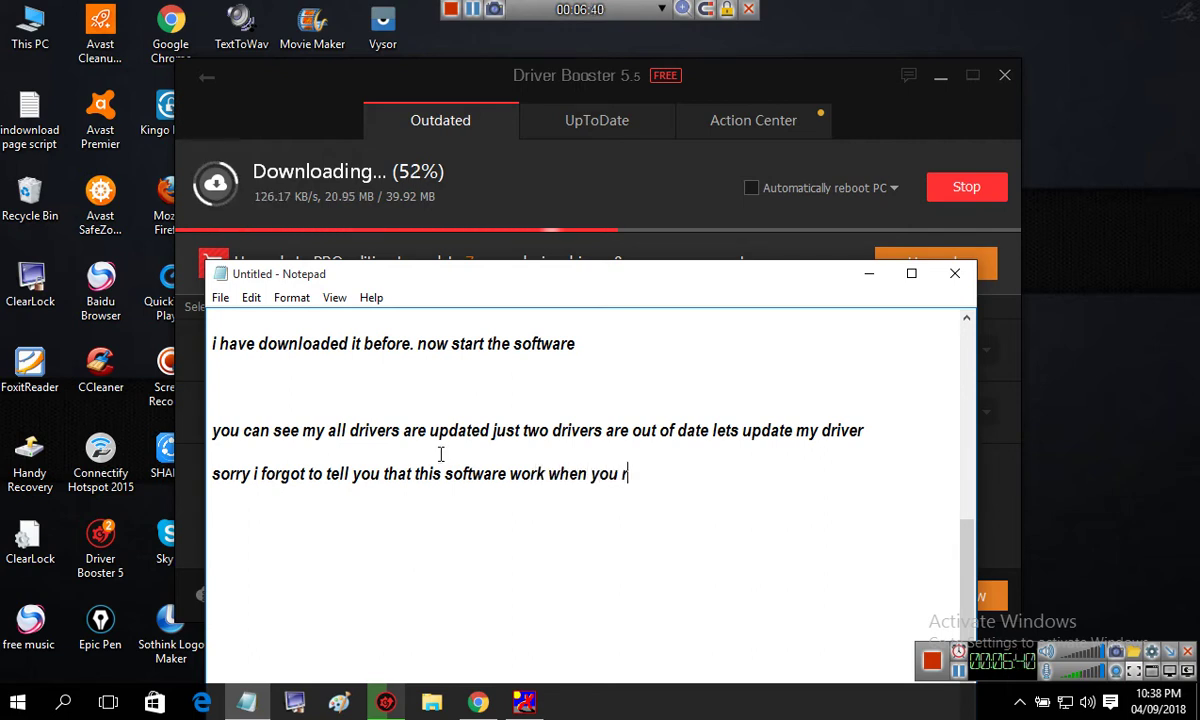
key(BackSpace)
key(BackSpace)
text(r inter)
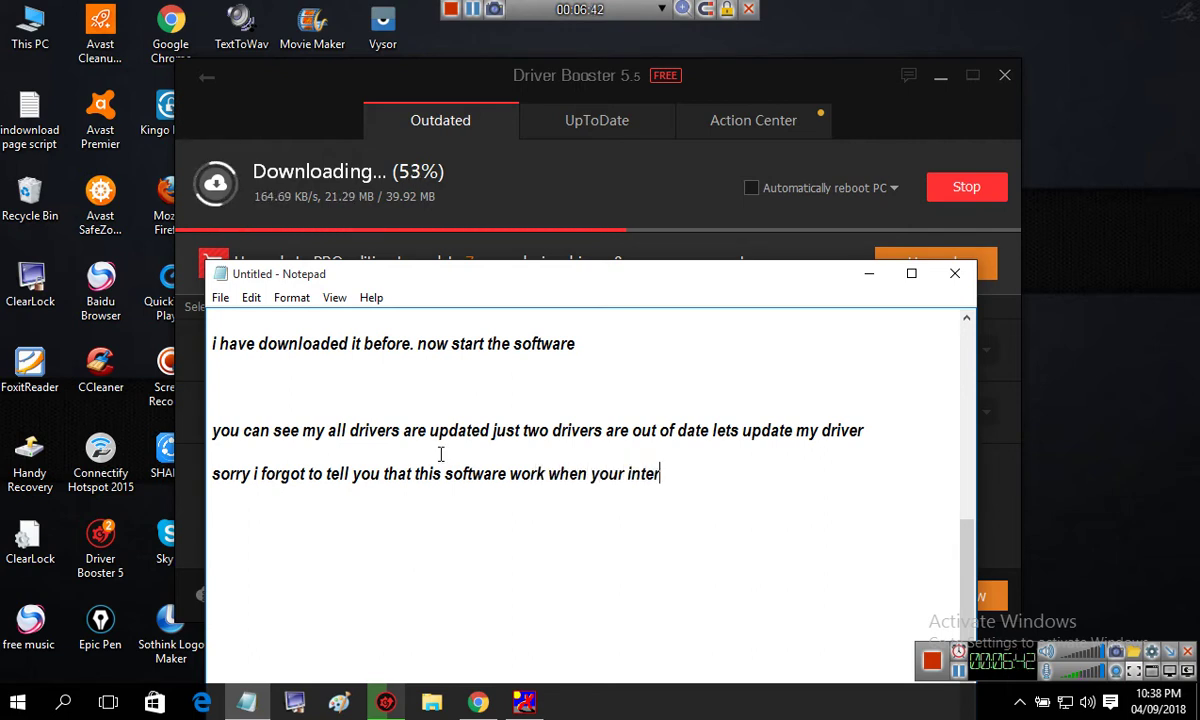
text(net will co)
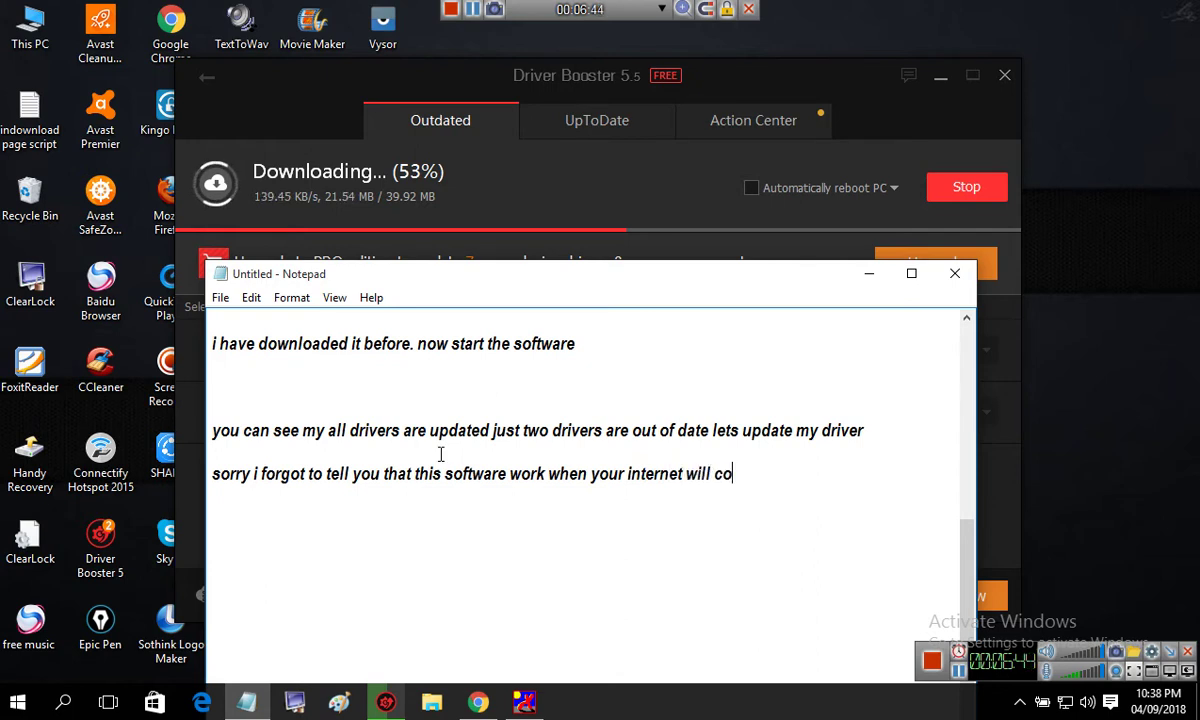
text(nnect.)
Write "first connect internet with your pc then run as administartor this software." on a new line below the internet remark.
text(first )
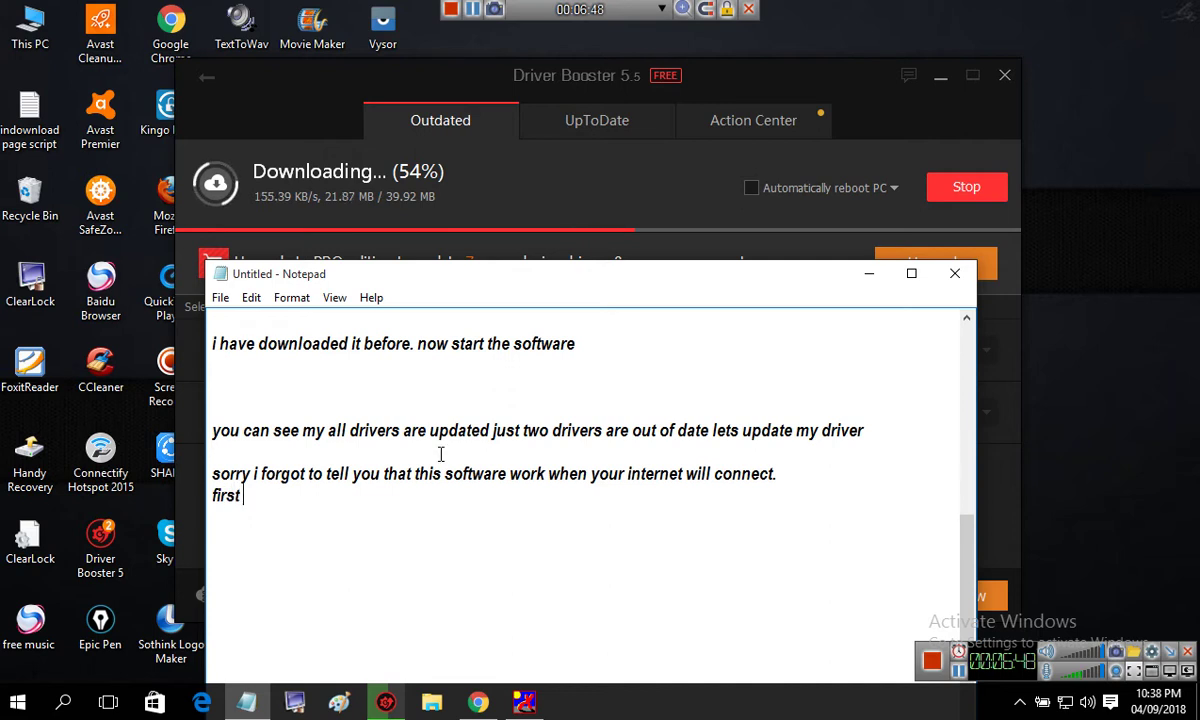
text(connect inte)
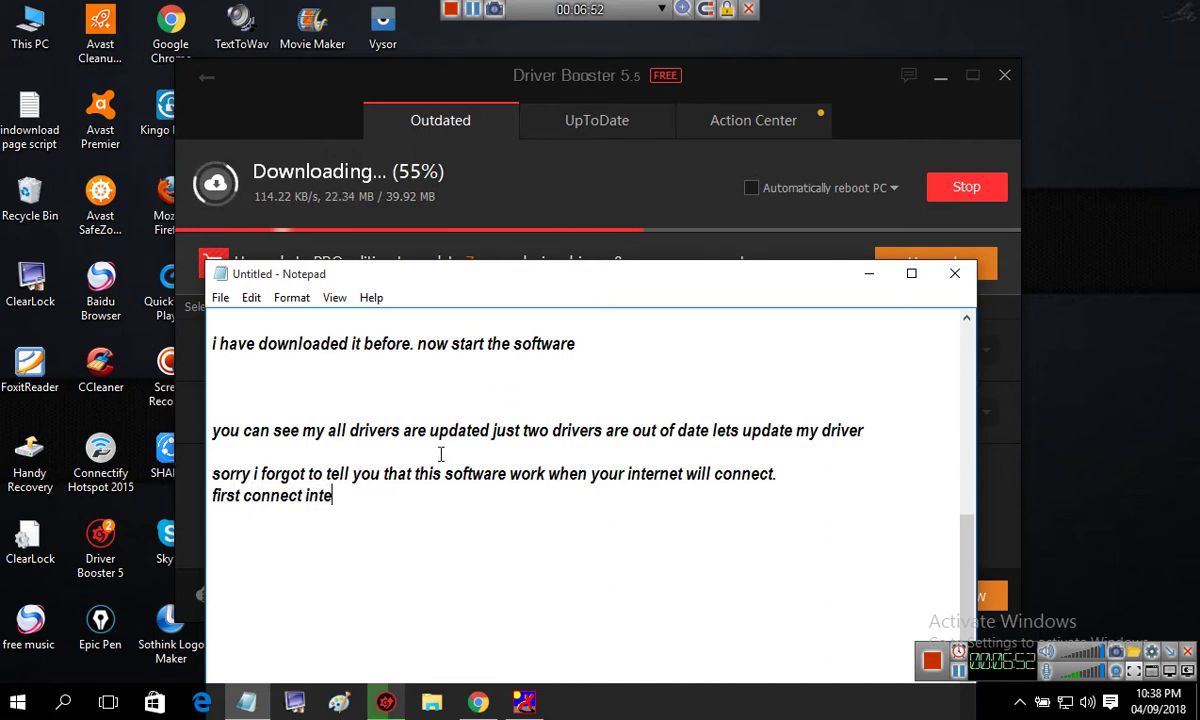
text(rnet )
text(w)
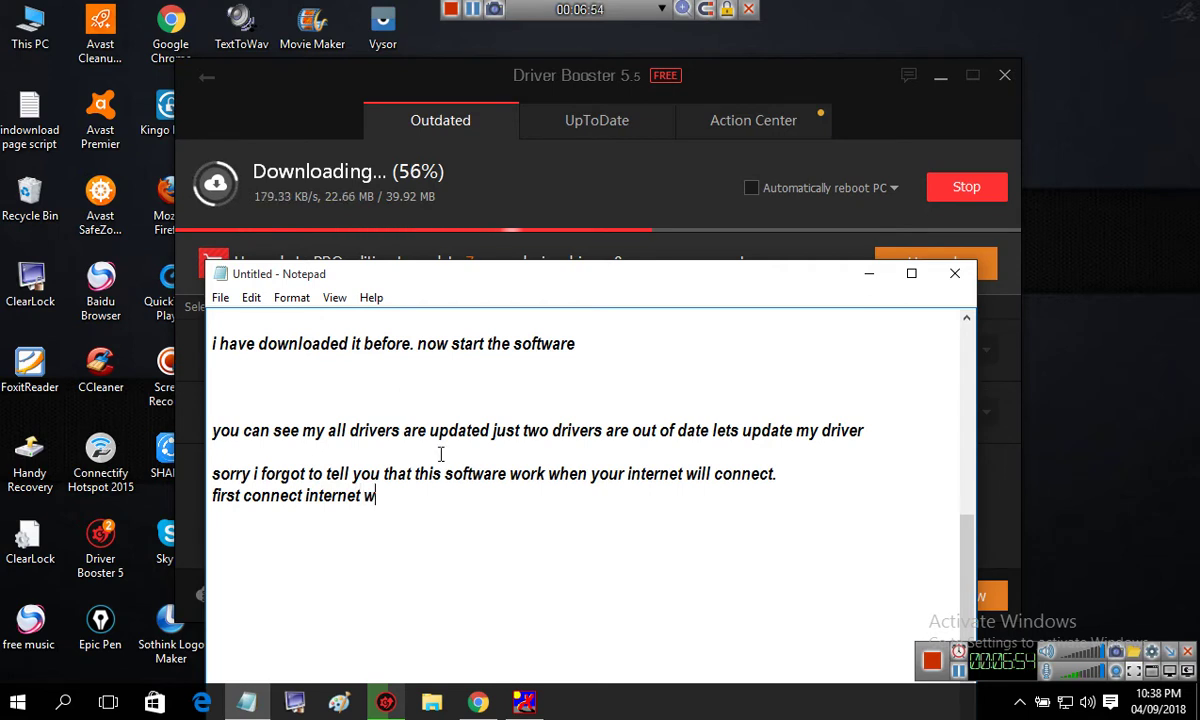
text(ith your pc then run as ad)
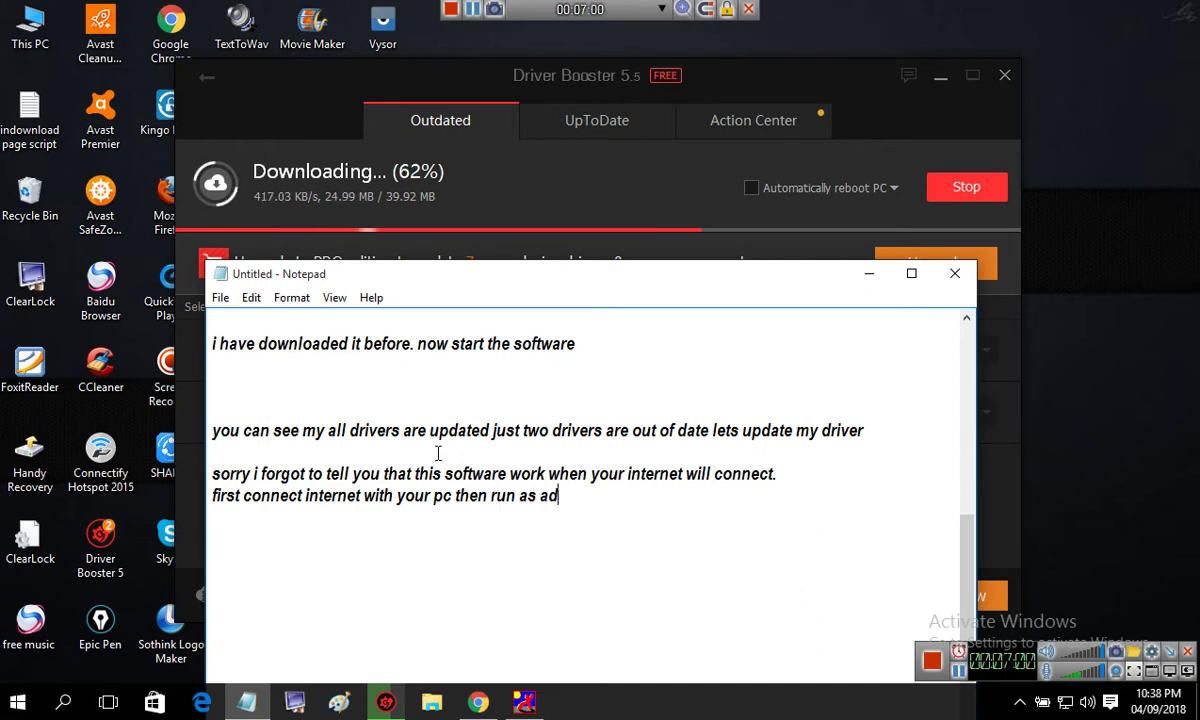
text(ministart)
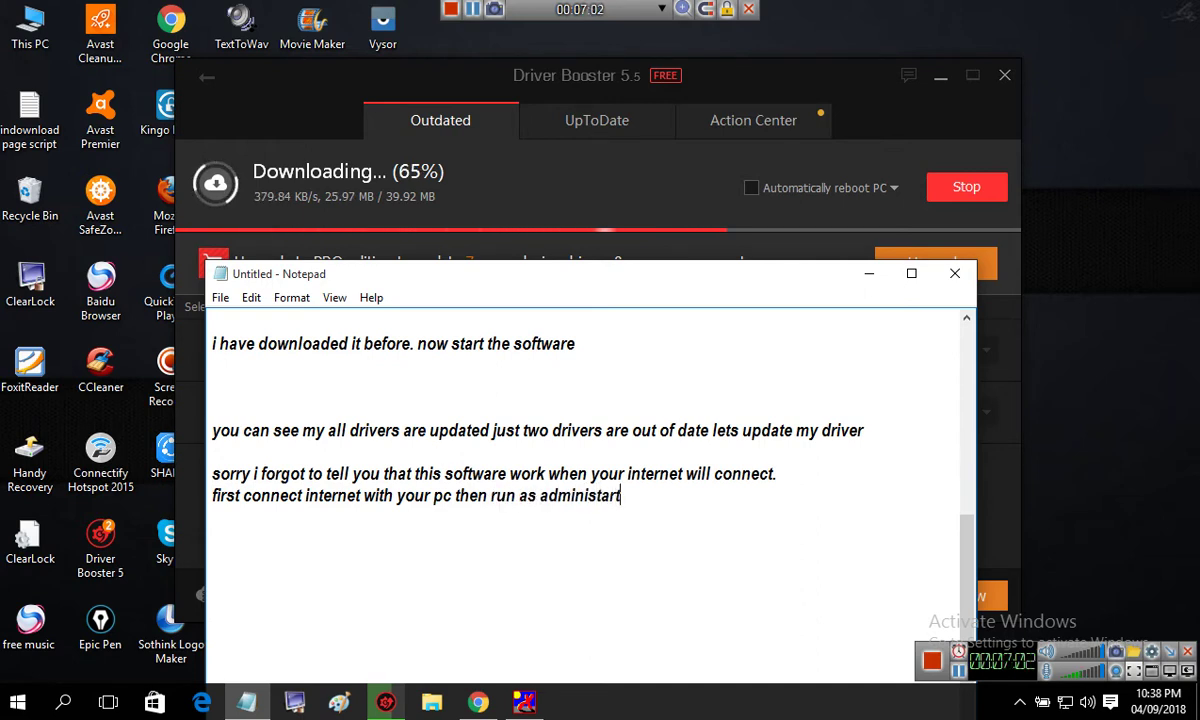
text(or this software.)
Add the next line "this is free ware software and it will update most version driver in your pc.".
key(Return)
text(th)
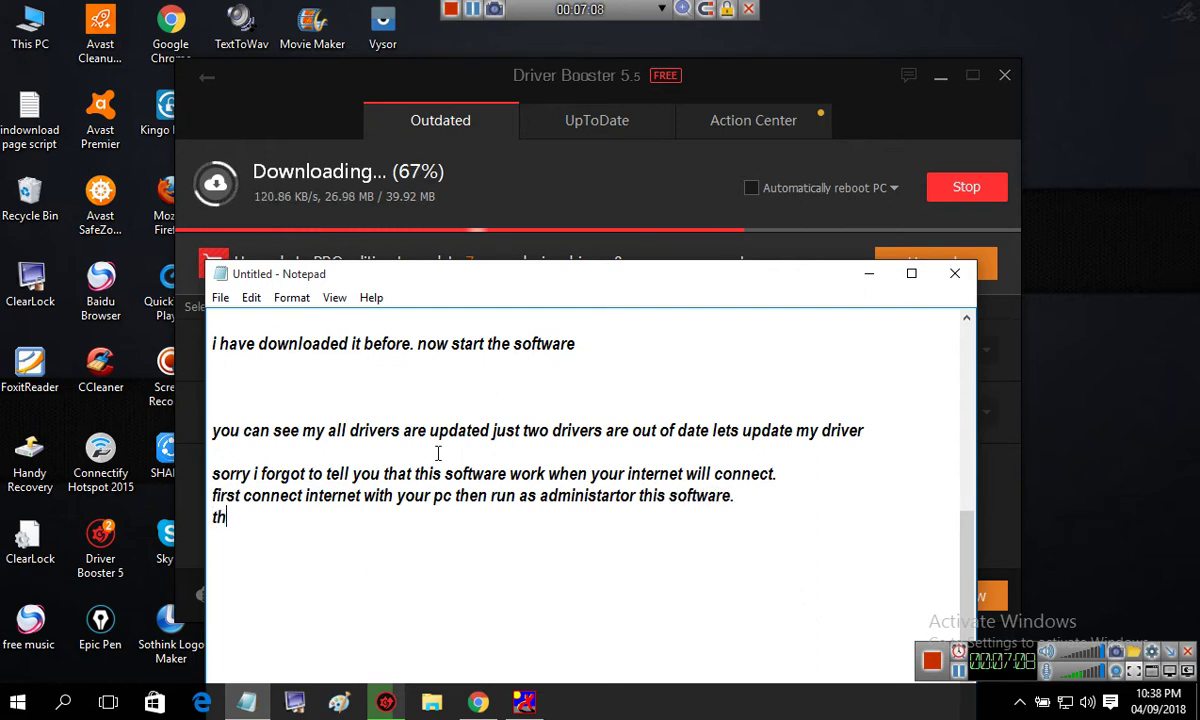
text(is is free weare)
key(BackSpace)
key(BackSpace)
key(BackSpace)
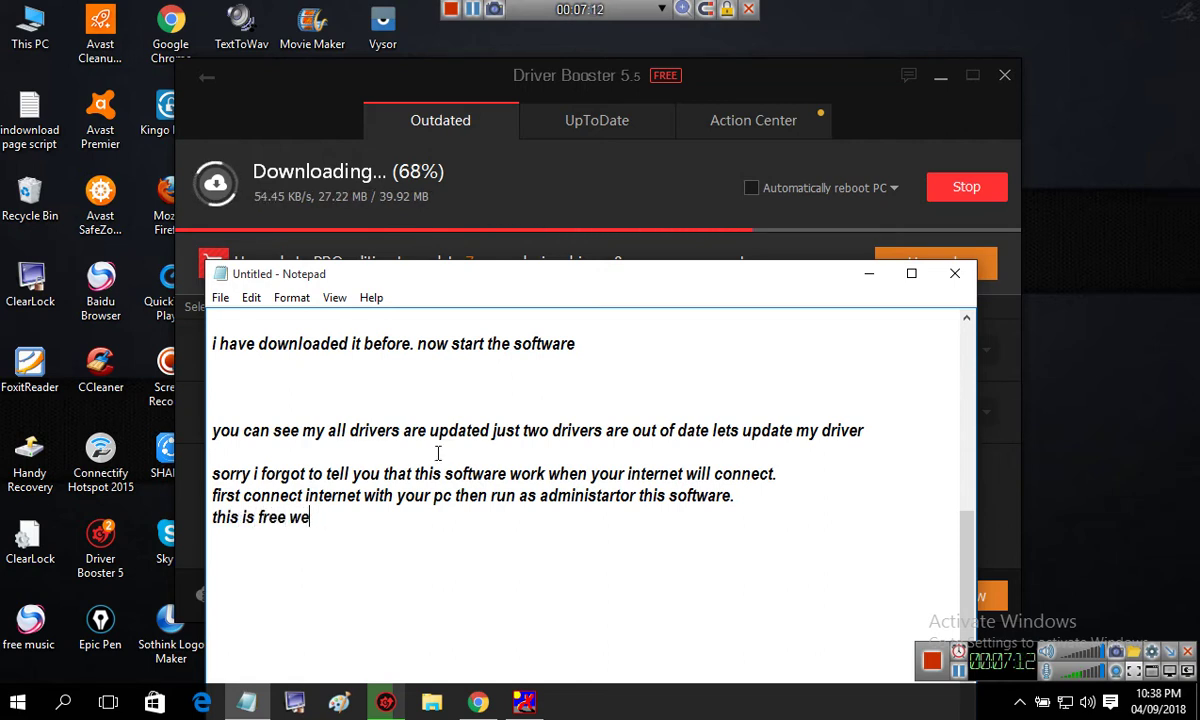
text(e sof)
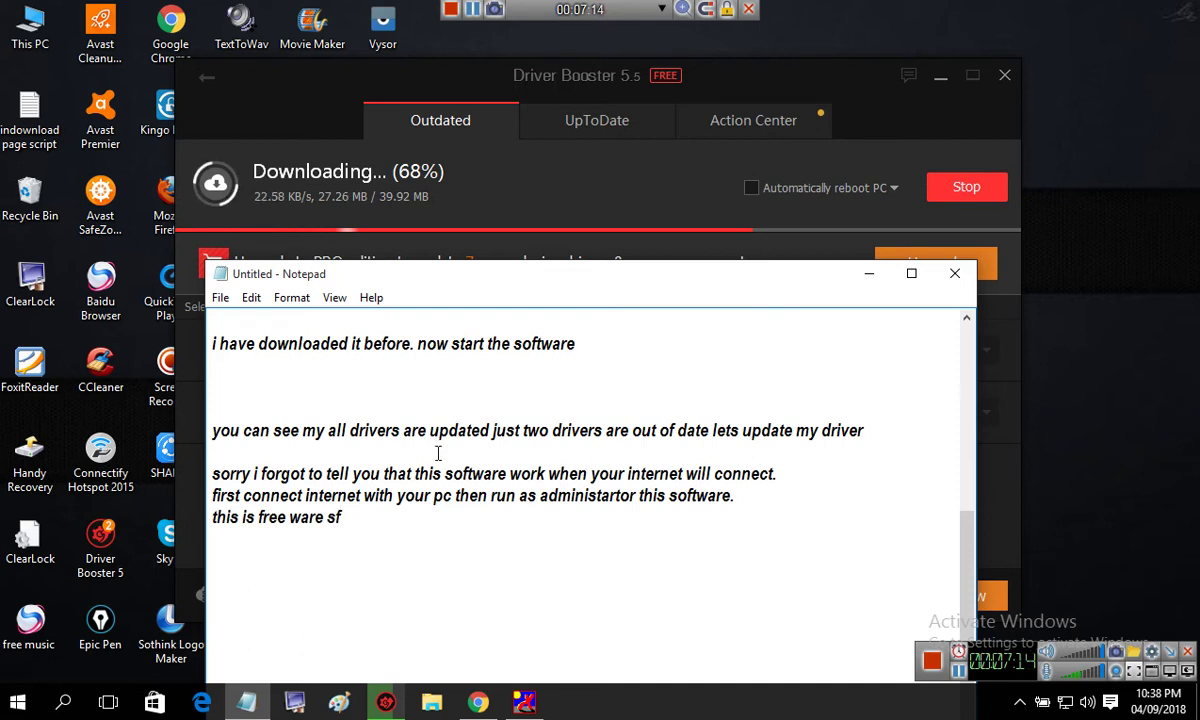
text(tw)
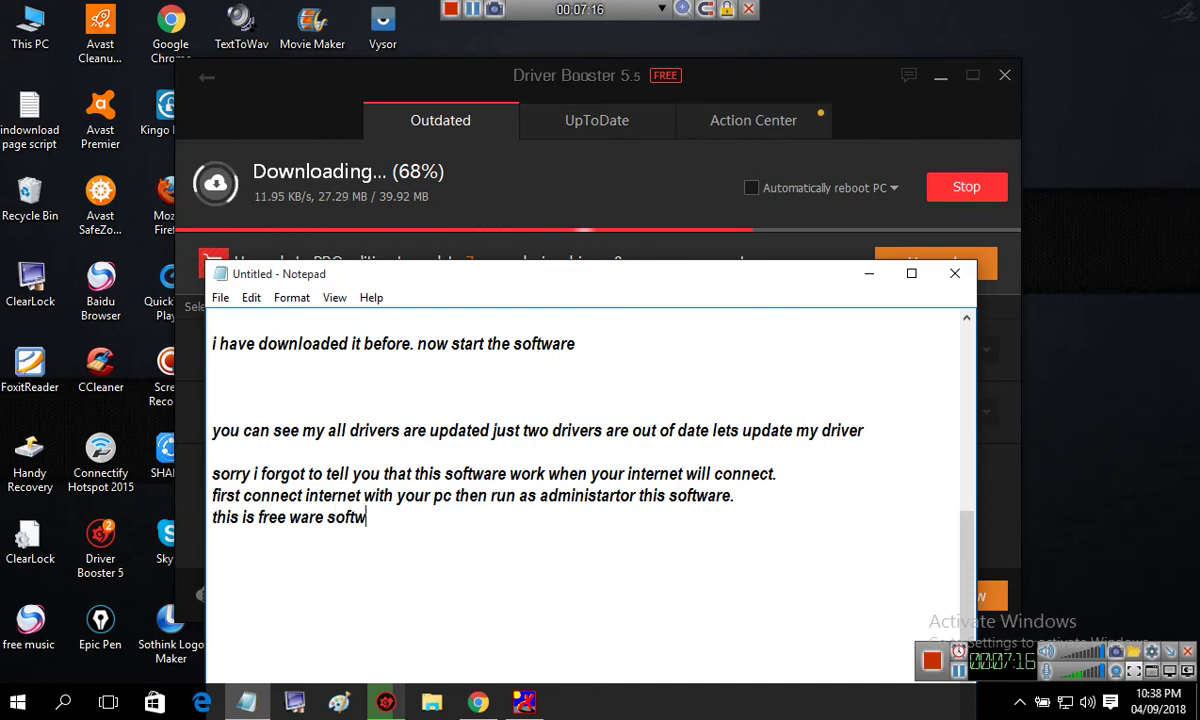
text(are and it )
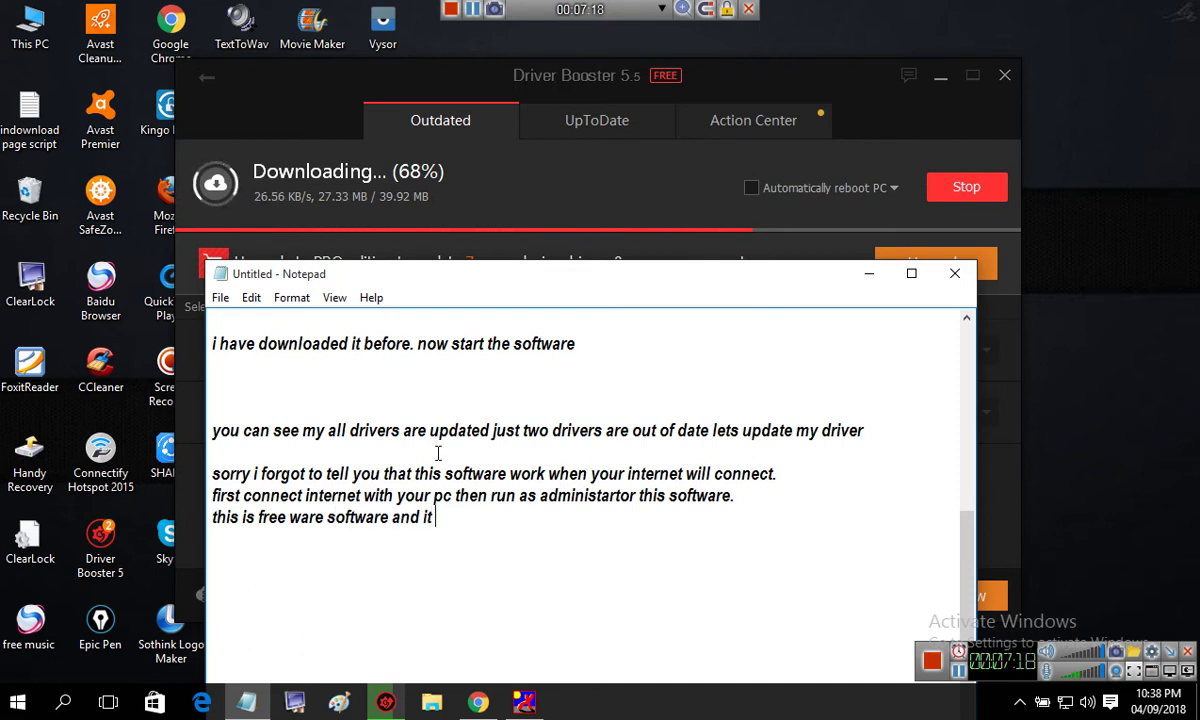
text(will update mor)
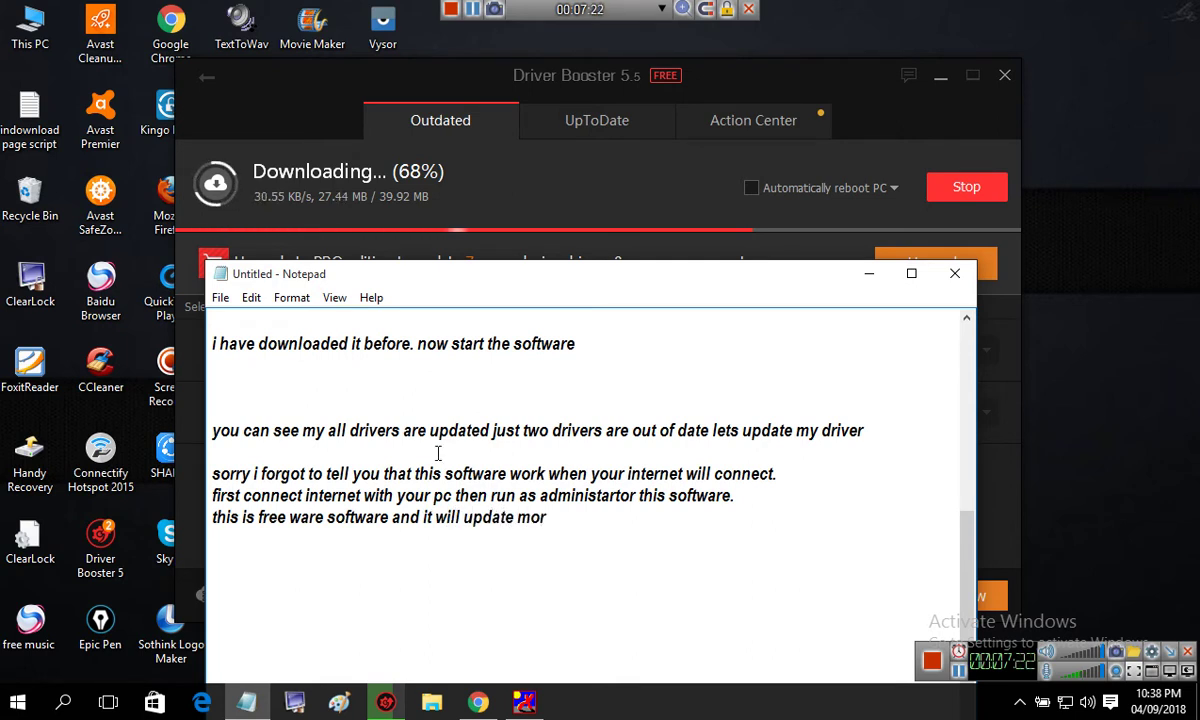
key(BackSpace)
text(st)
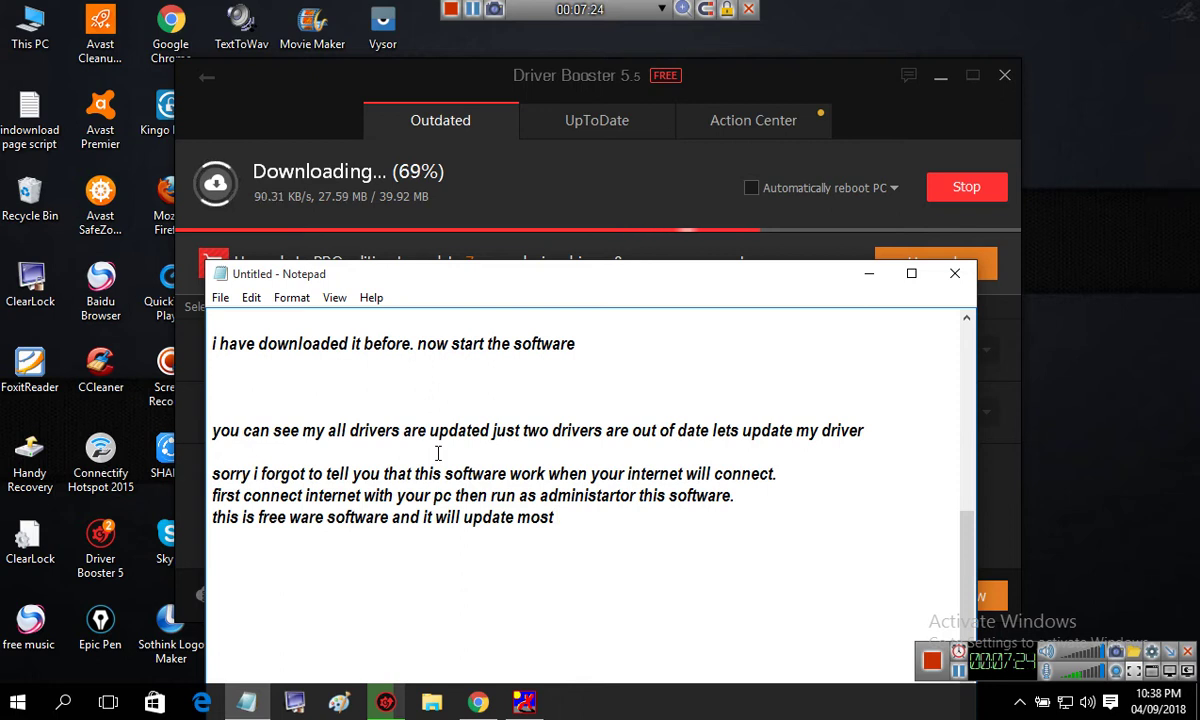
text( version)
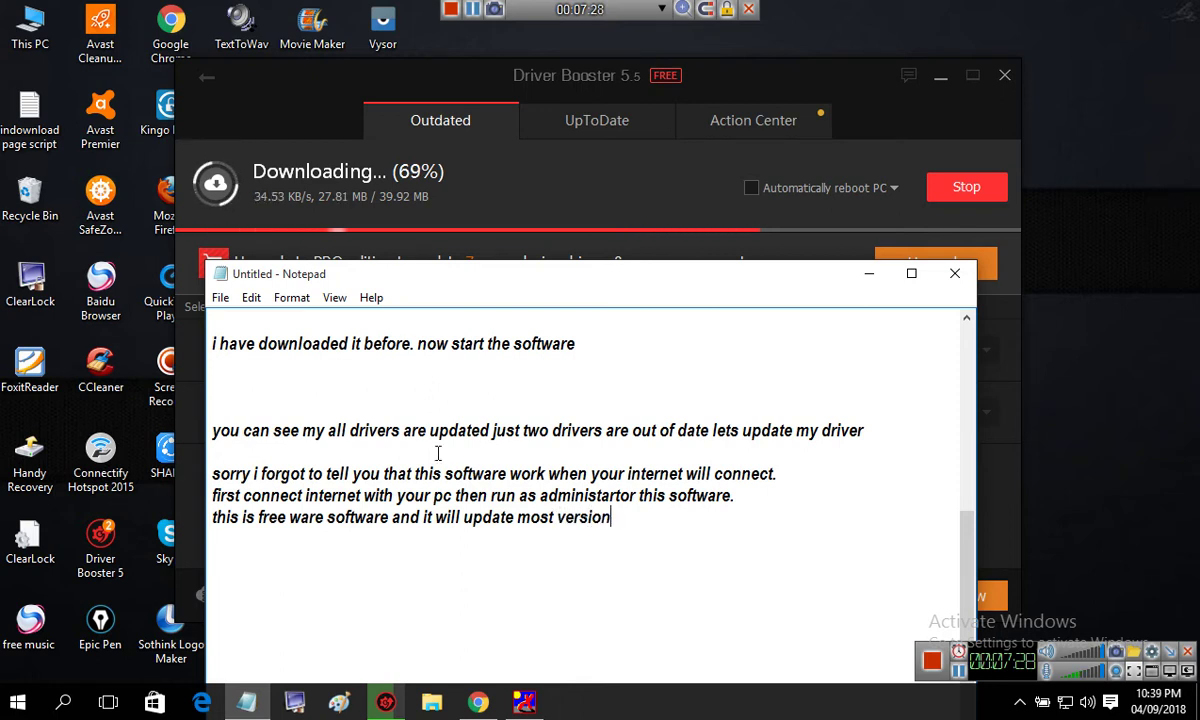
text( driver in)
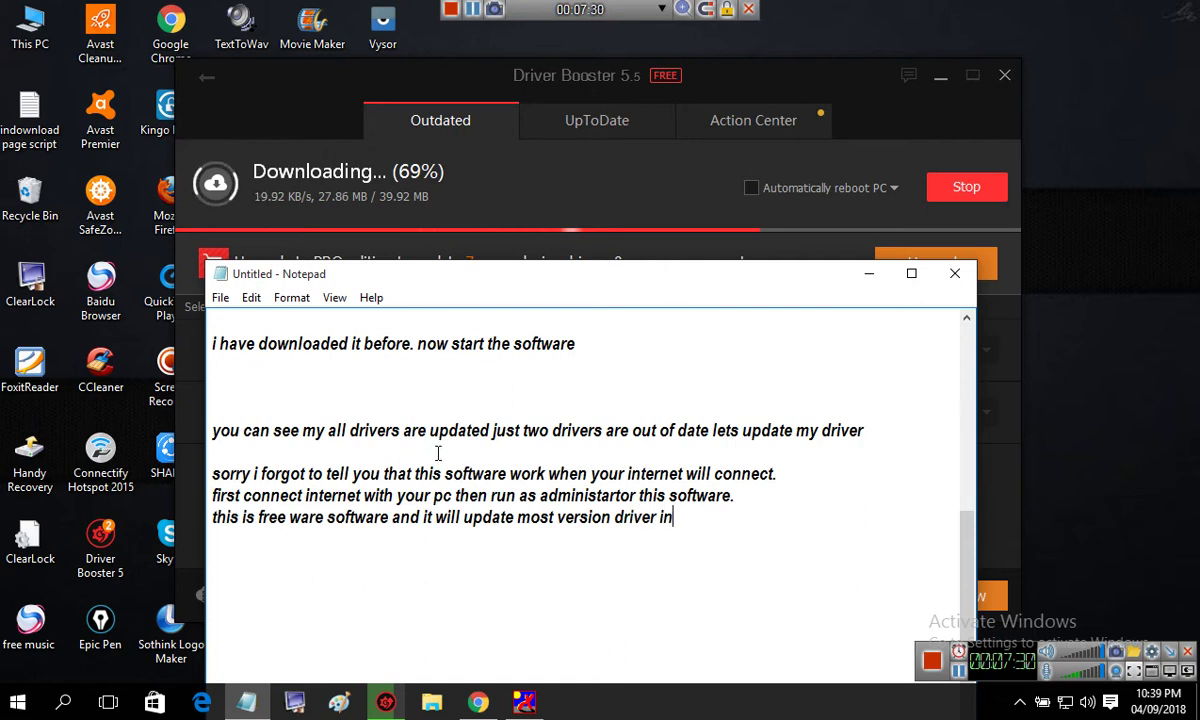
text( your pc)
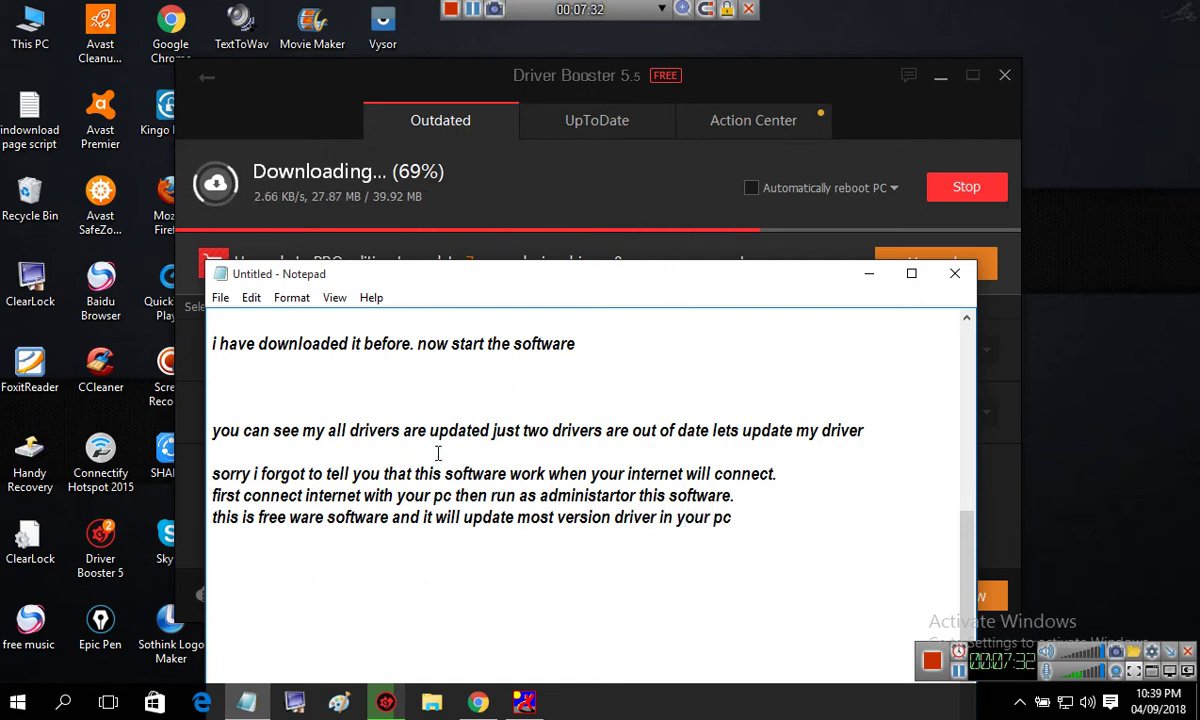
text(.)
Add a new line reading "as you see the driver is downlaoding and soon it will install the driver automatically".
key(Return)
text(as )
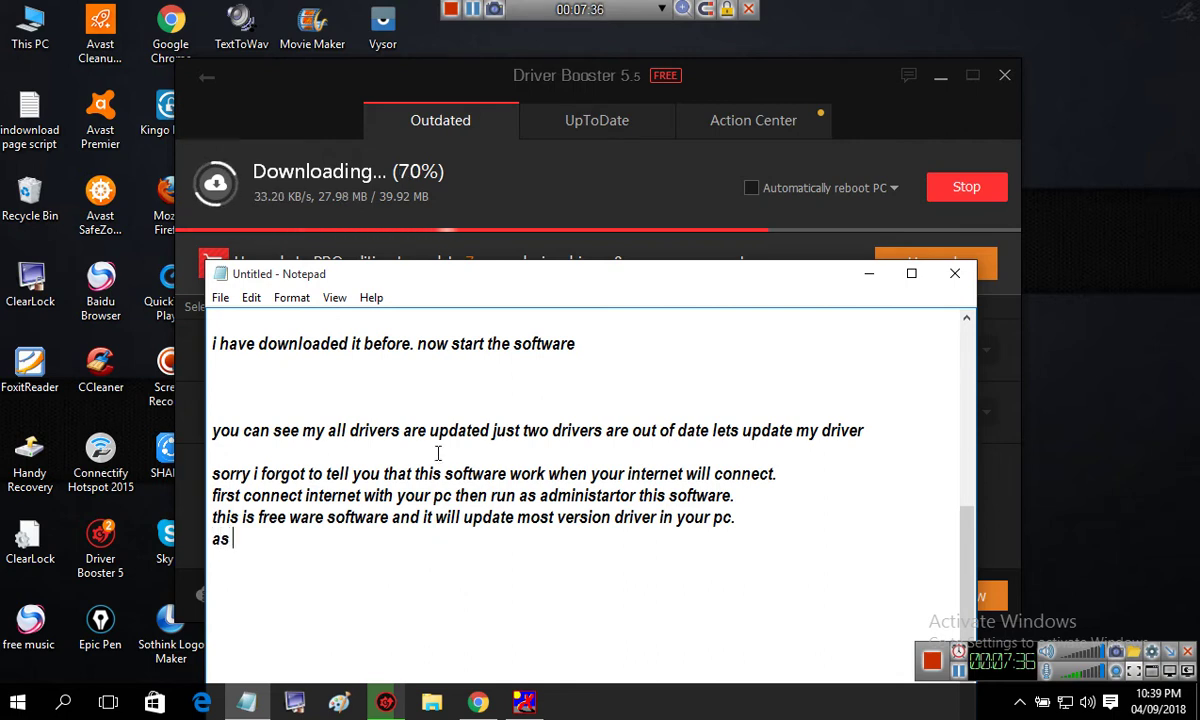
text(o)
key(BackSpace)
text(you see the driver issow)
key(BackSpace)
key(BackSpace)
key(BackSpace)
text(downlao)
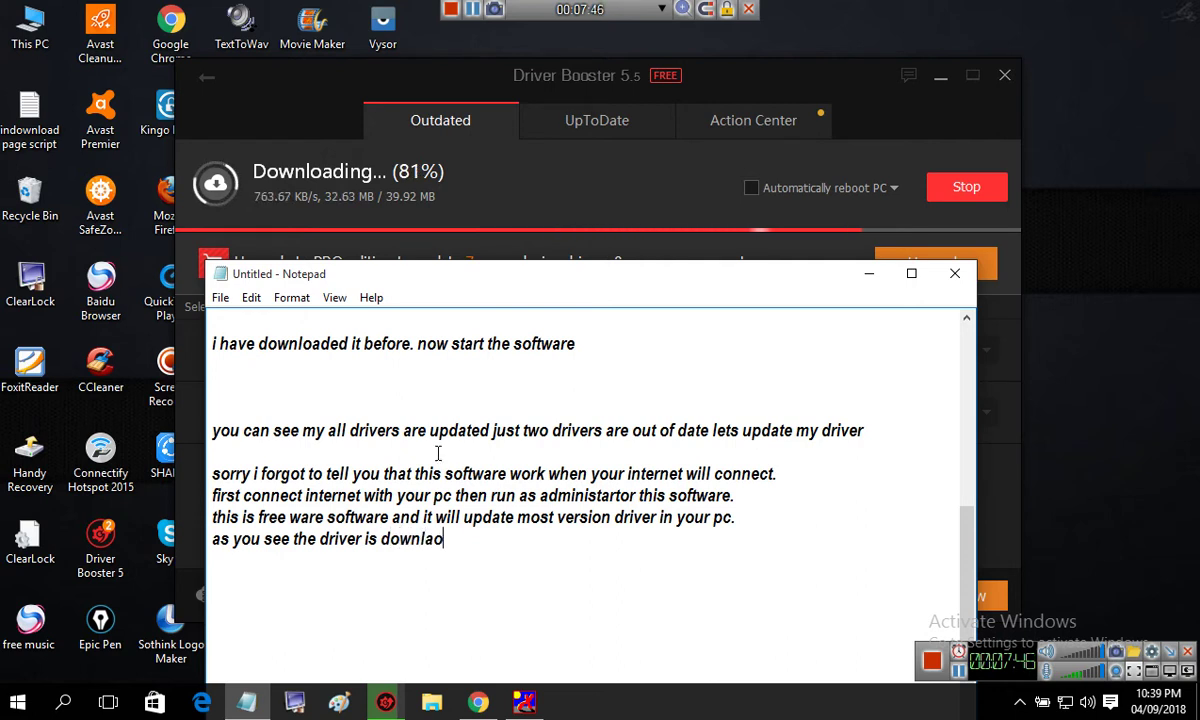
text(ding and soon it will ins)
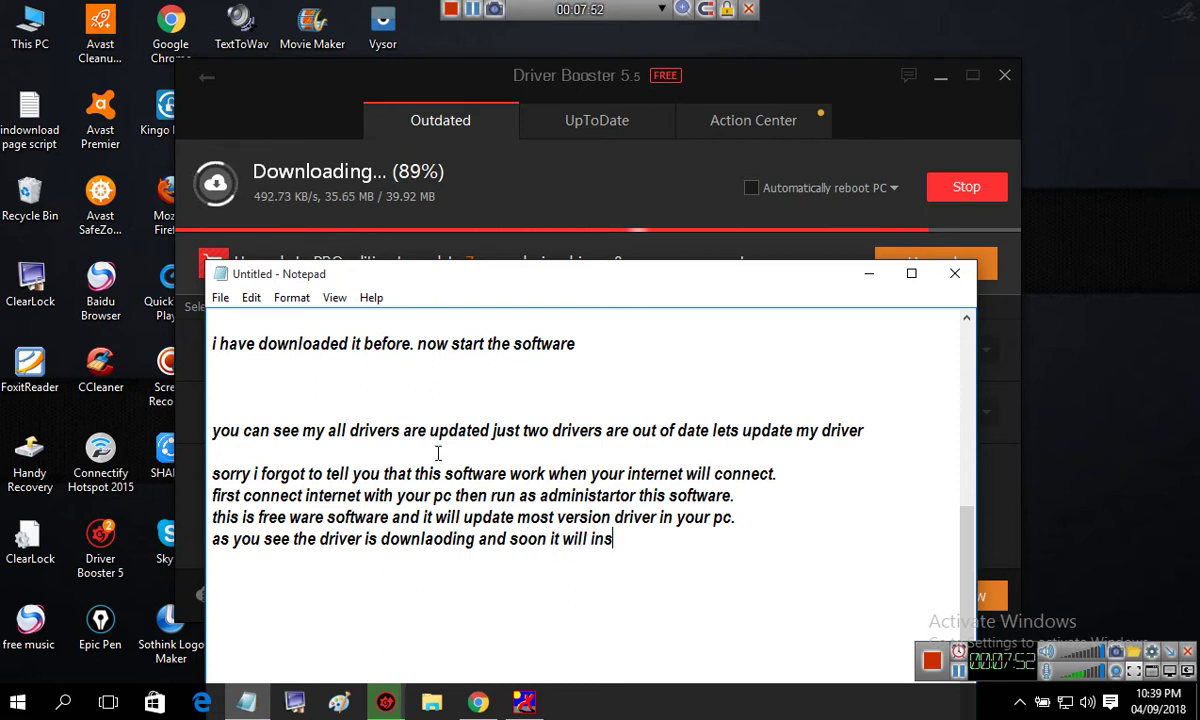
text(tall the dri)
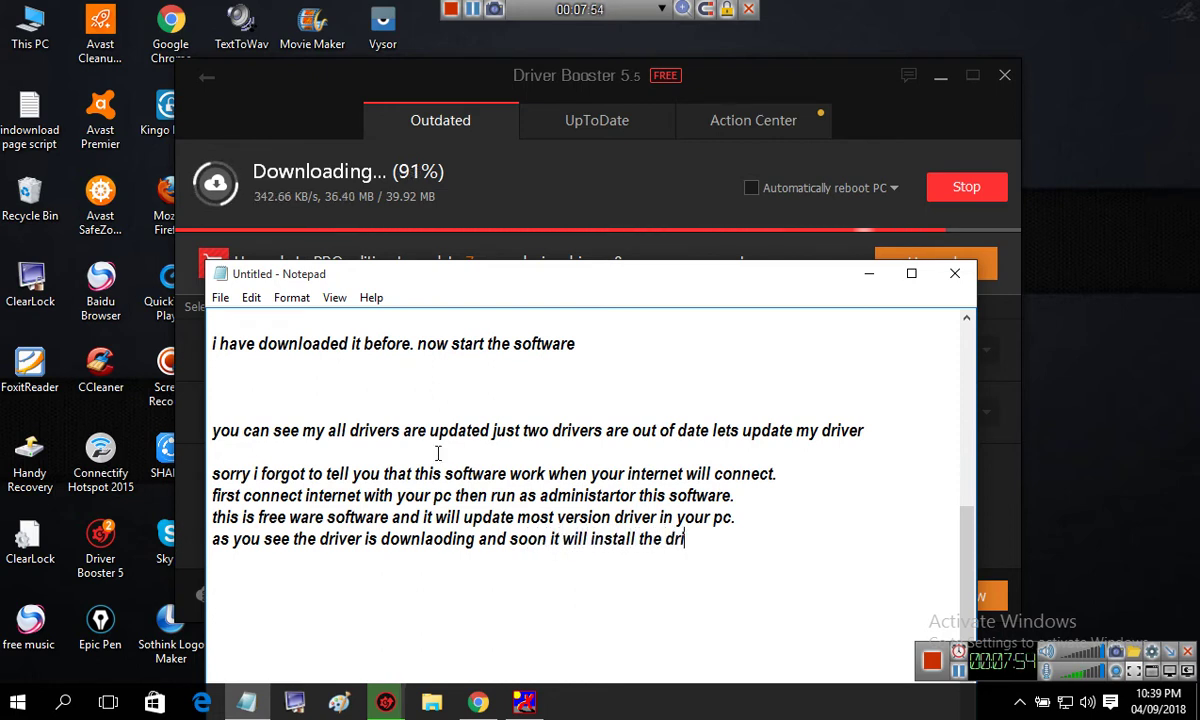
text(ver automatically)
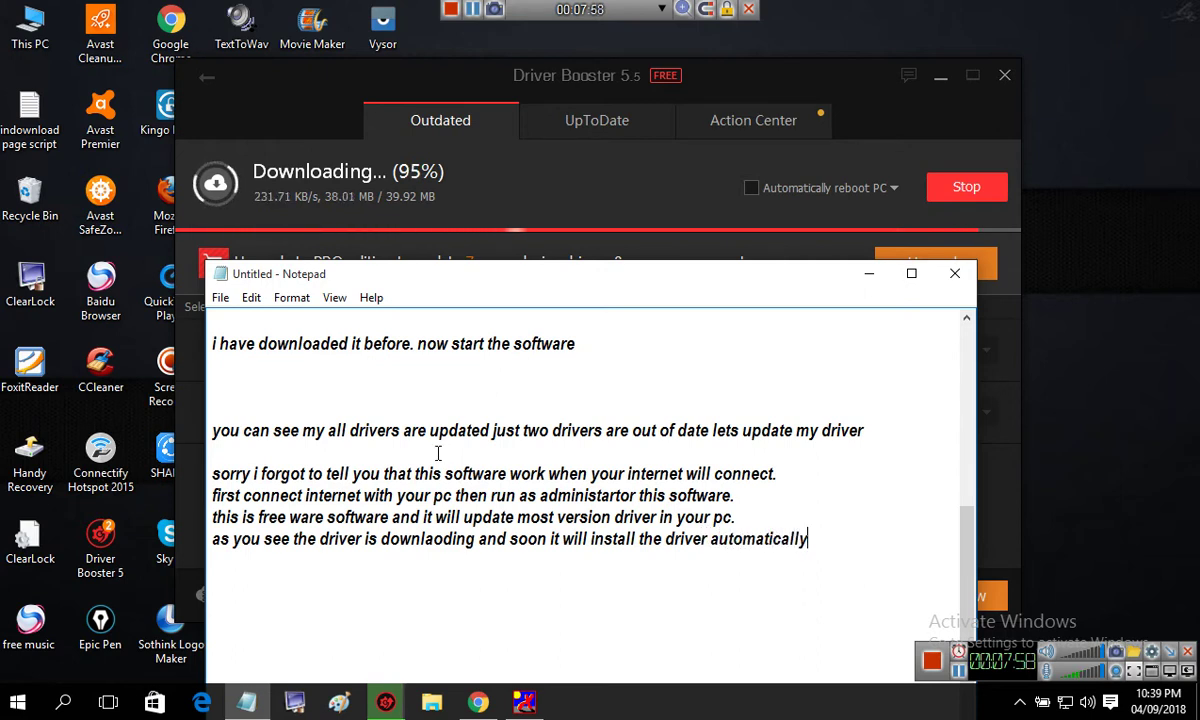
Add a new line to the notes reading "no need to download driver files and exe files for pc.".
key(Return)
text(no need to instal)
key(BackSpace)
key(BackSpace)
key(BackSpace)
key(BackSpace)
key(BackSpace)
key(BackSpace)
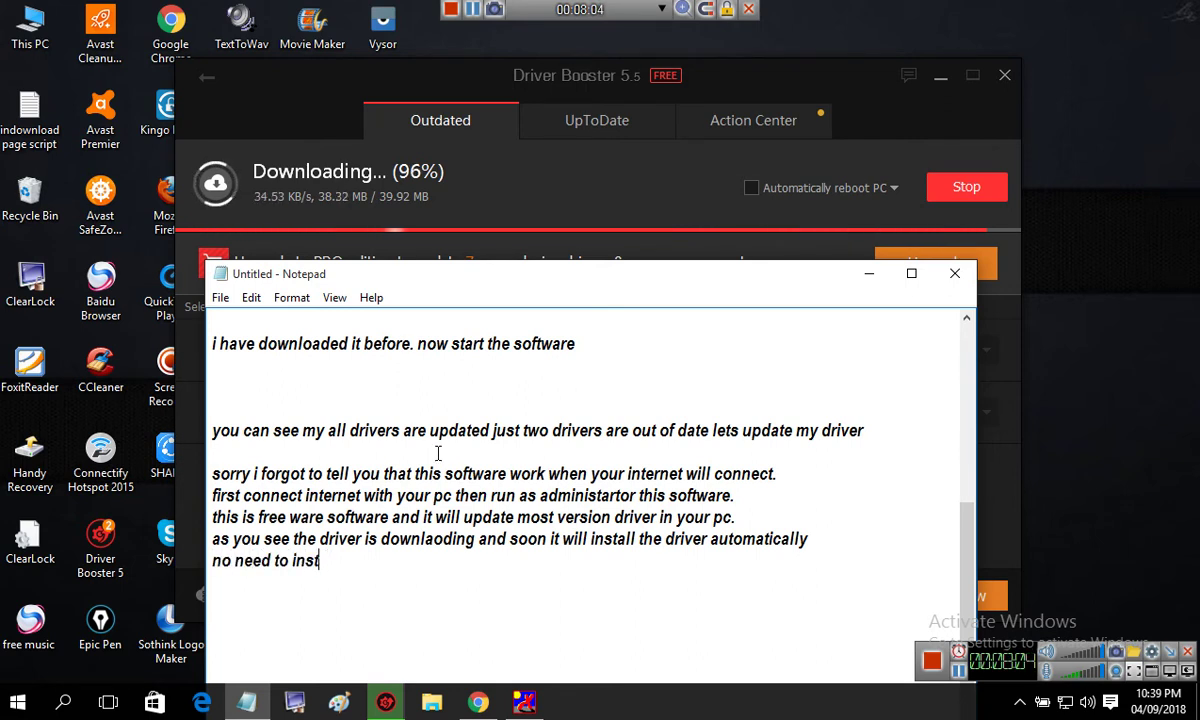
text(download)
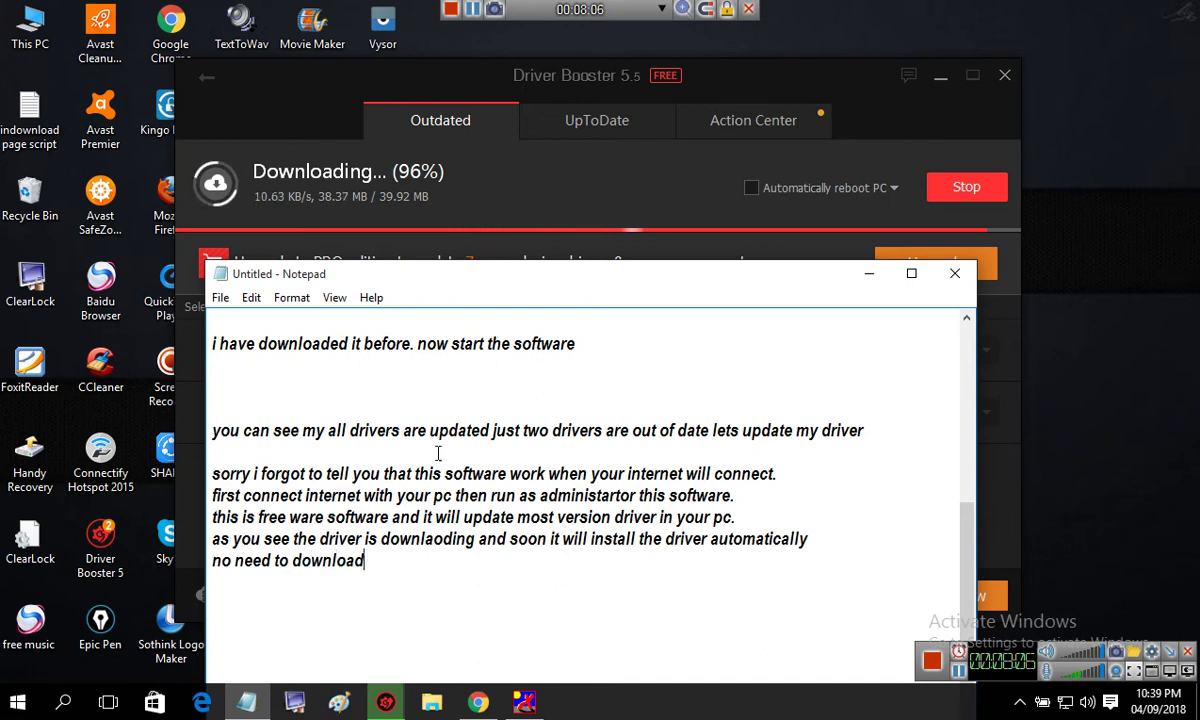
text( driver f)
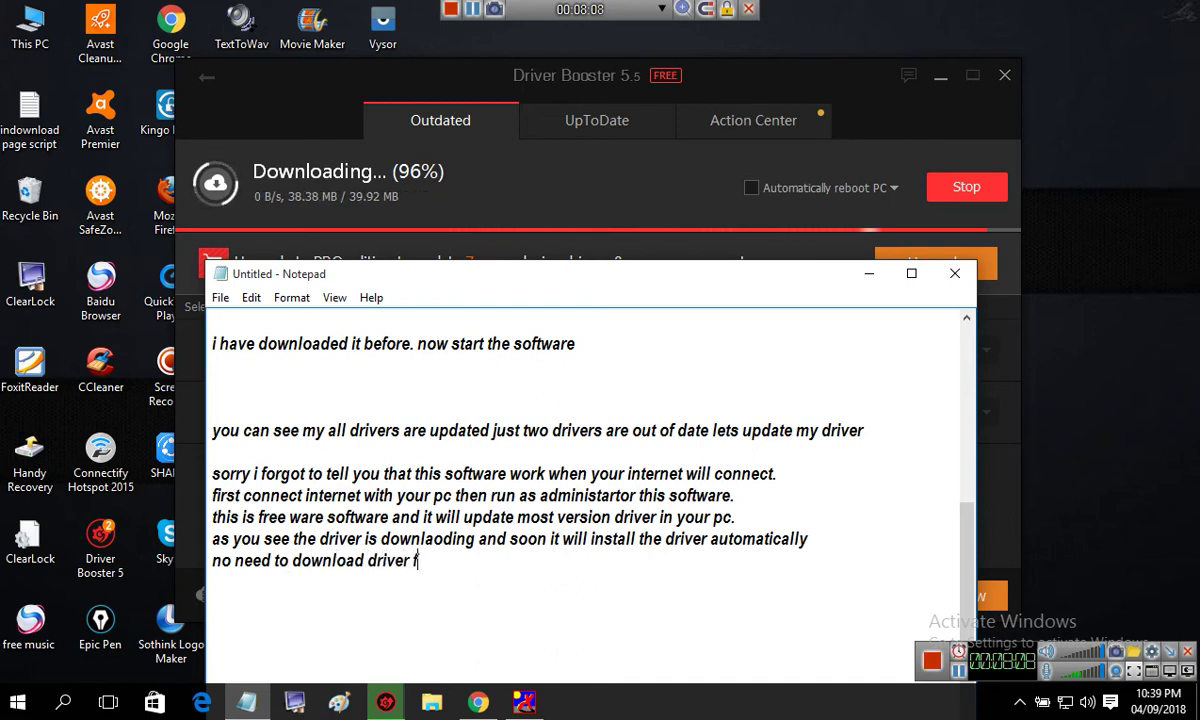
text(iles and exe fir)
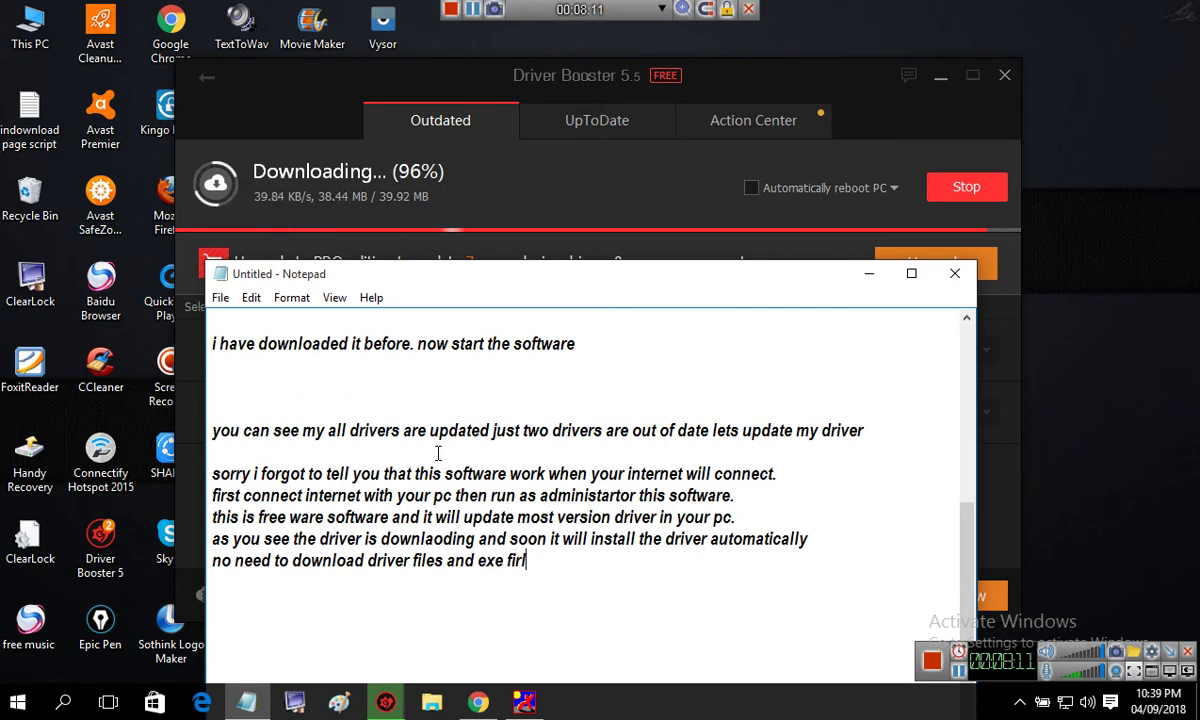
key(BackSpace)
text(les for pc.)
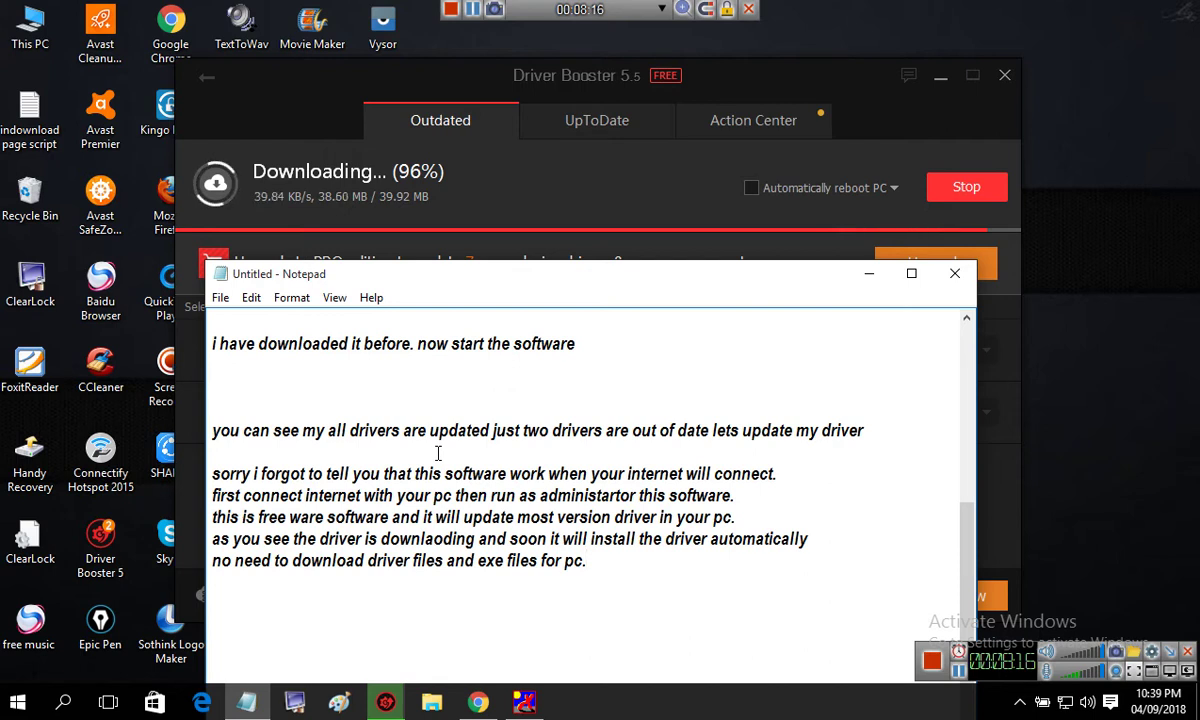
Add the next line "i hope you like this software because the major issue in pc is to download and install drivers.".
key(Return)
text(i hop)
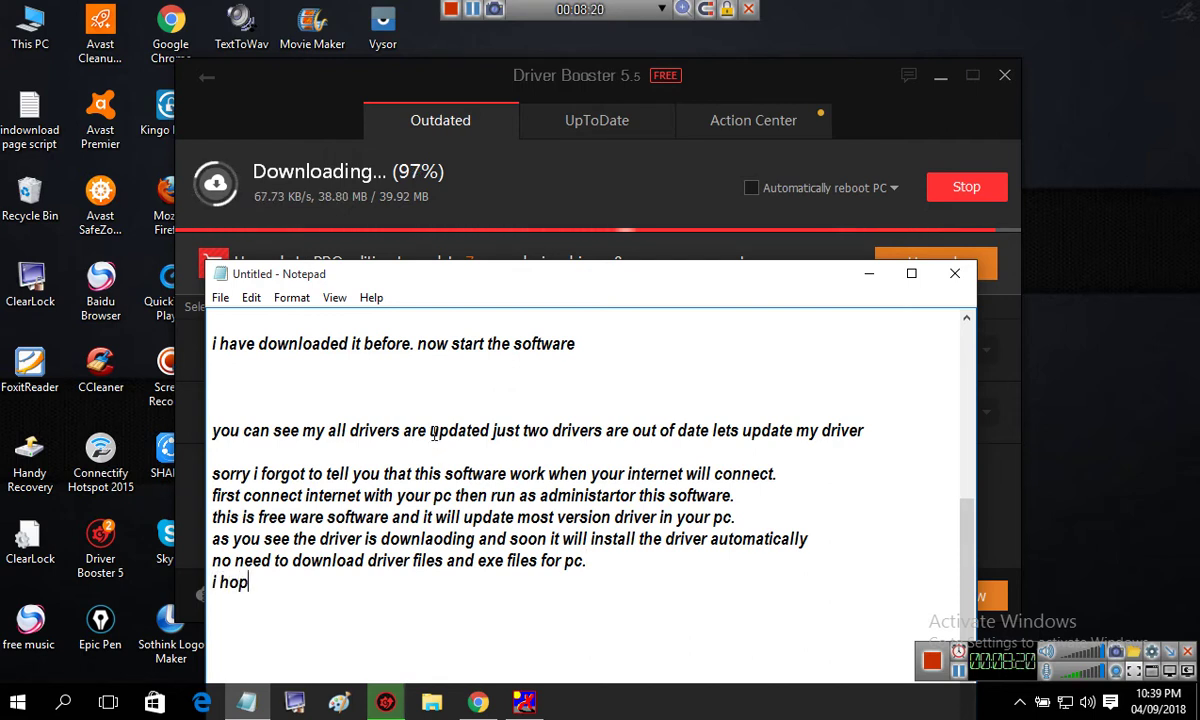
text(e you l)
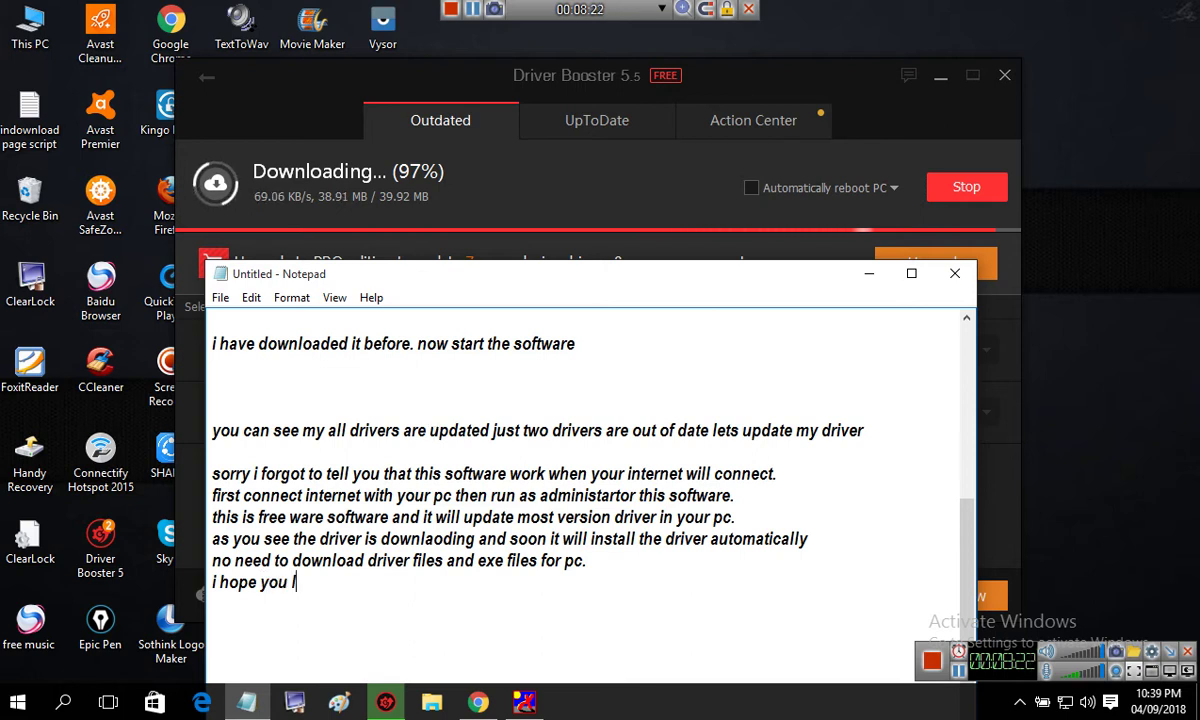
text(inke this softwar)
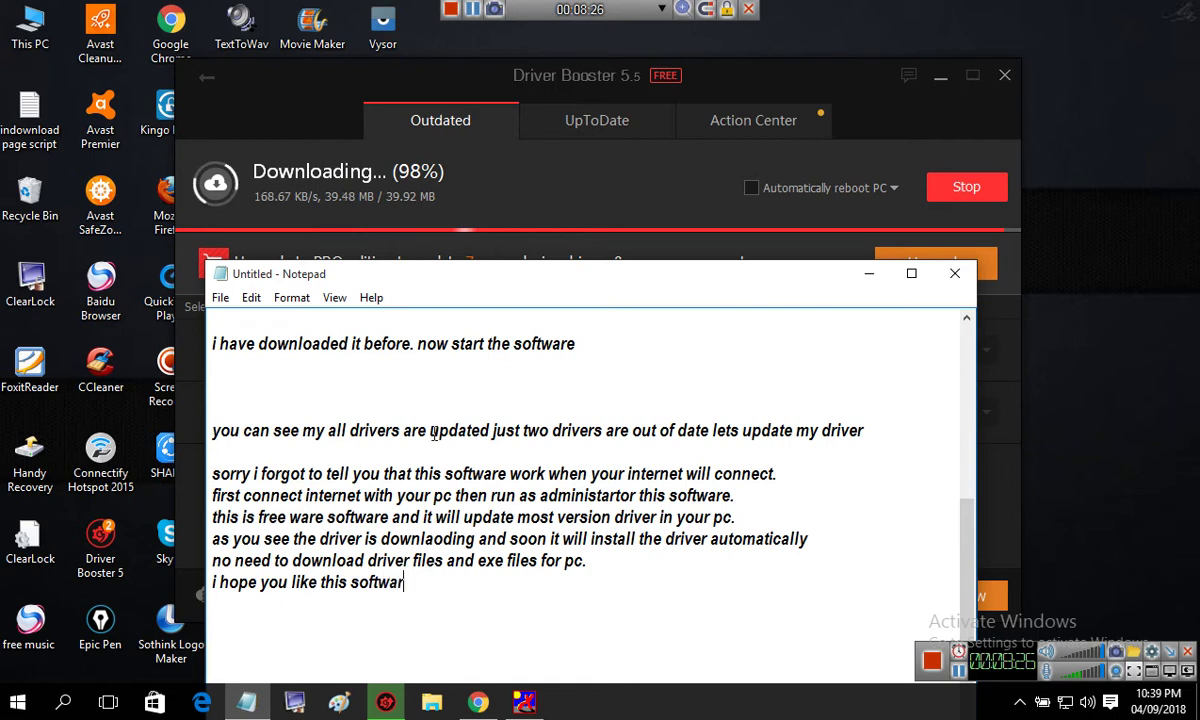
text(e becaus)
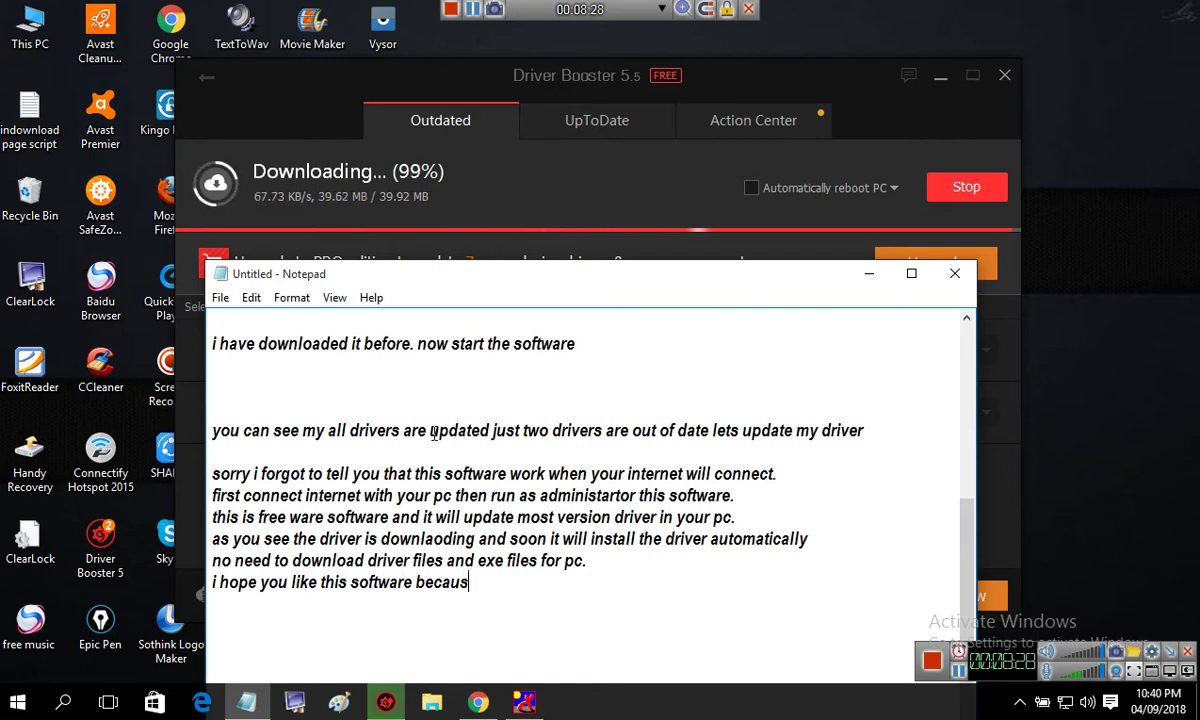
text(e the )
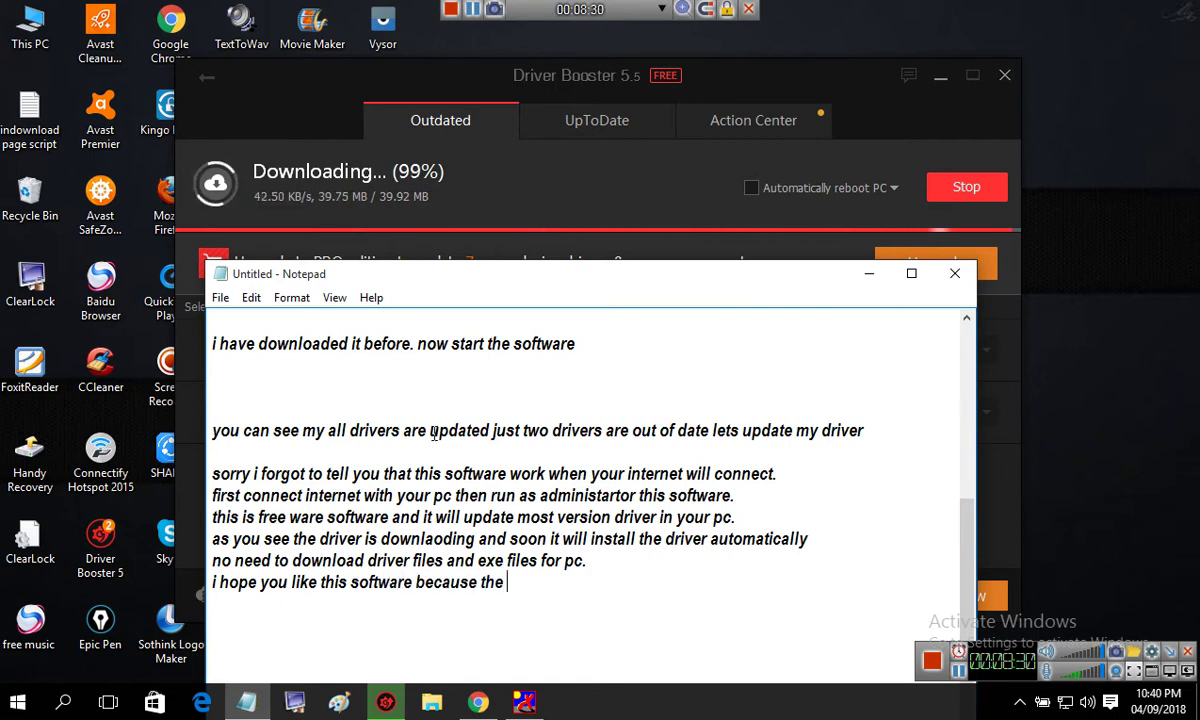
text(major issue )
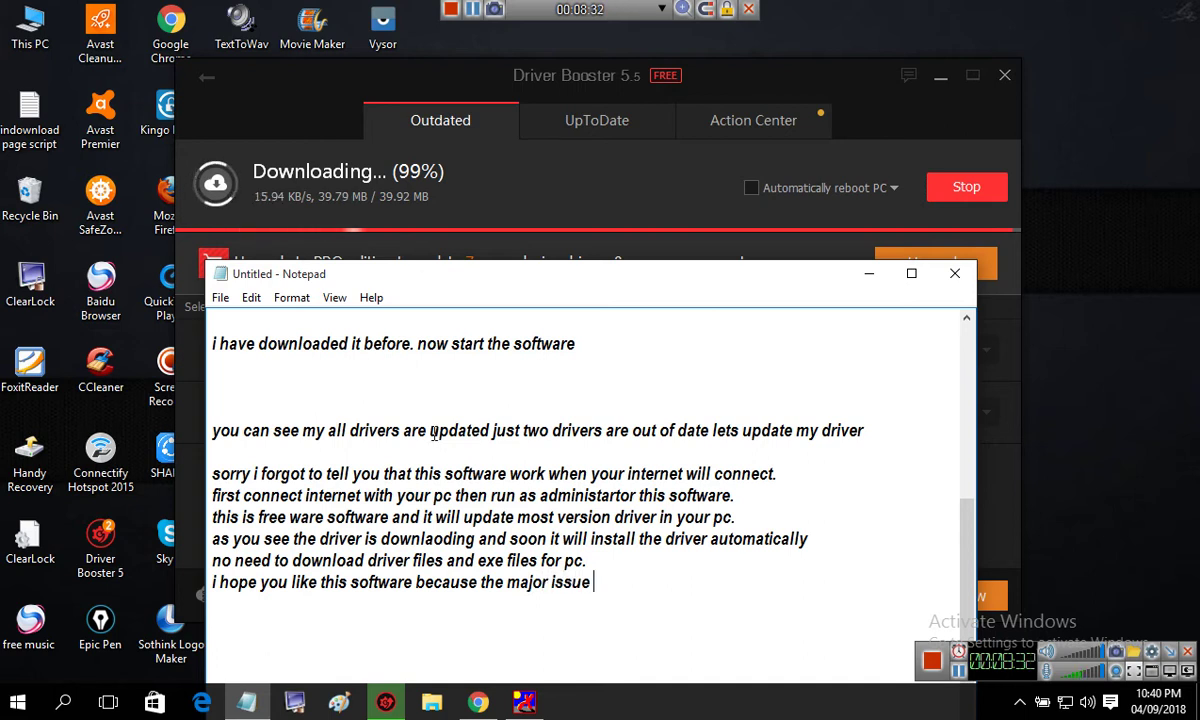
text(in pc is d)
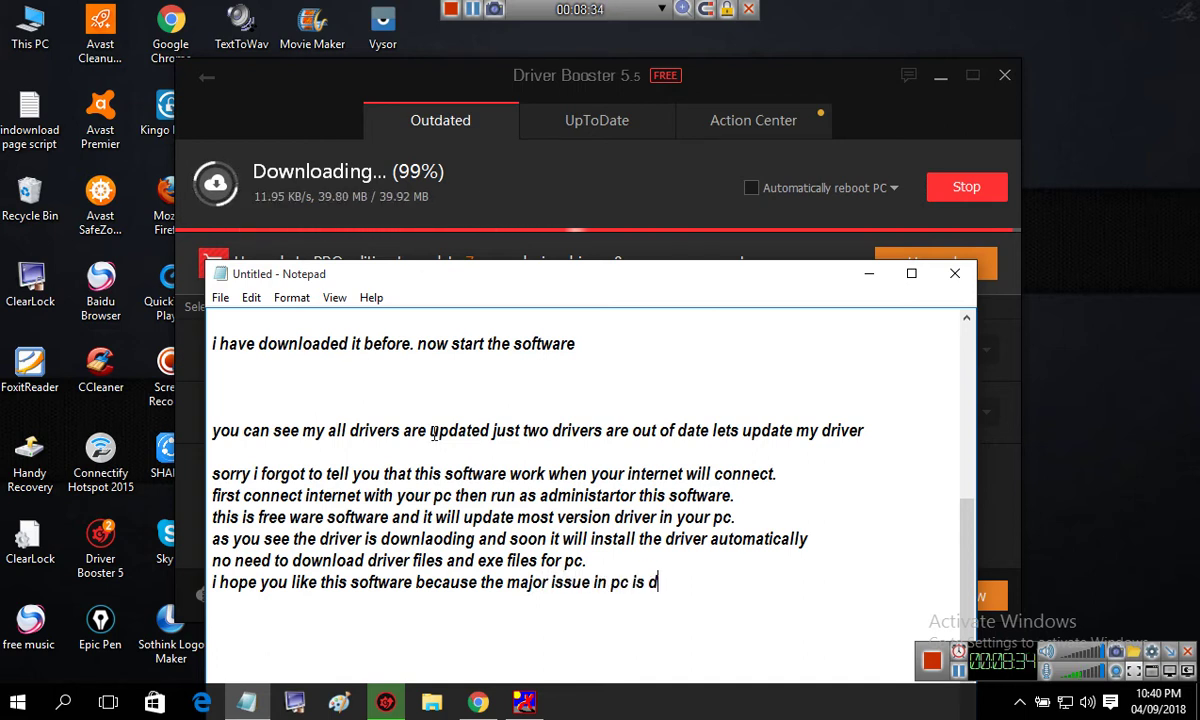
key(BackSpace)
text(to downl)
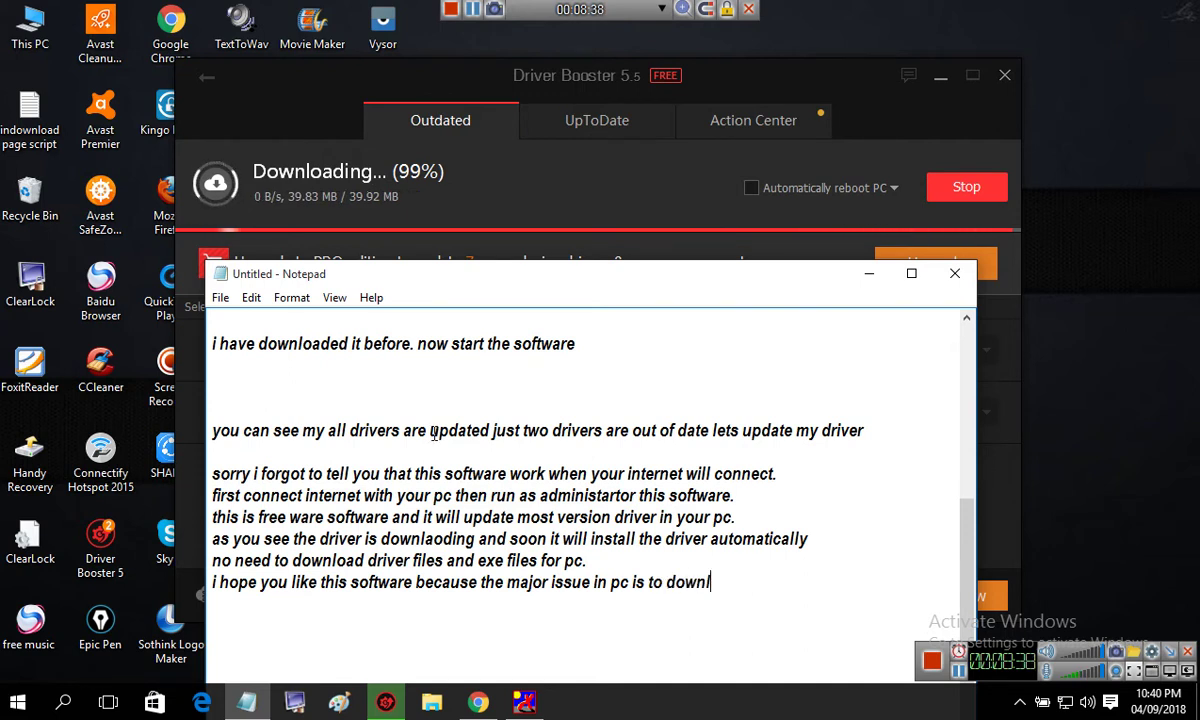
text(oad a)
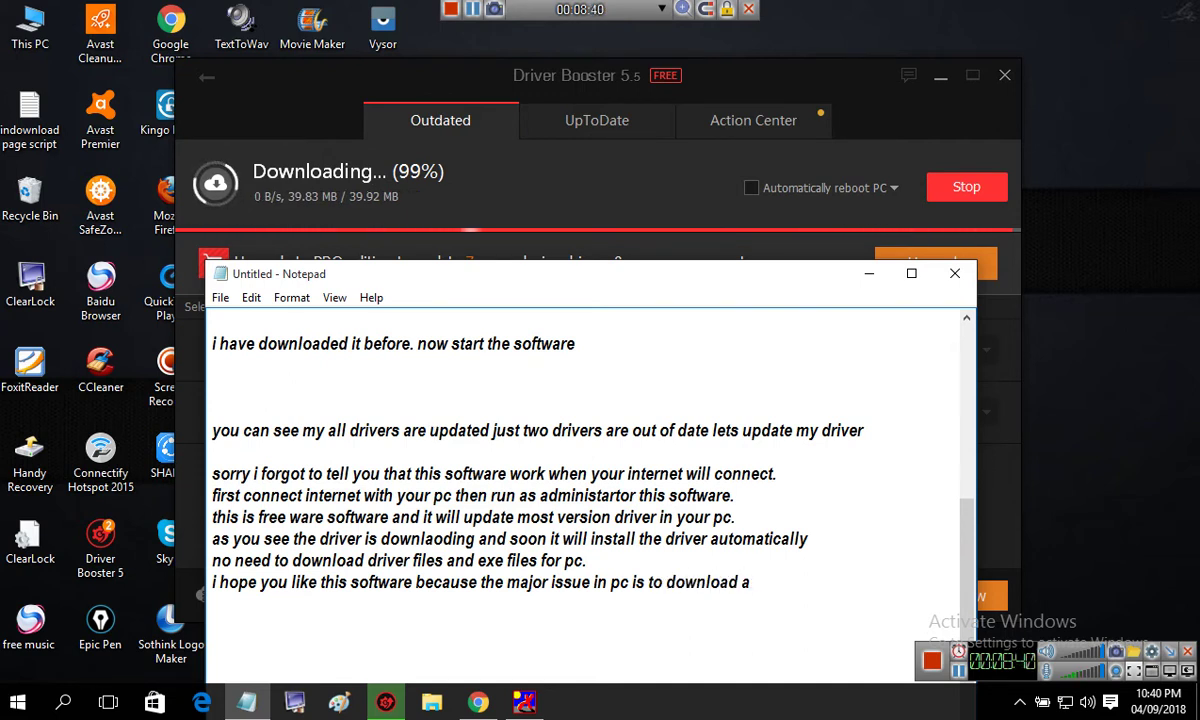
text(nd install )
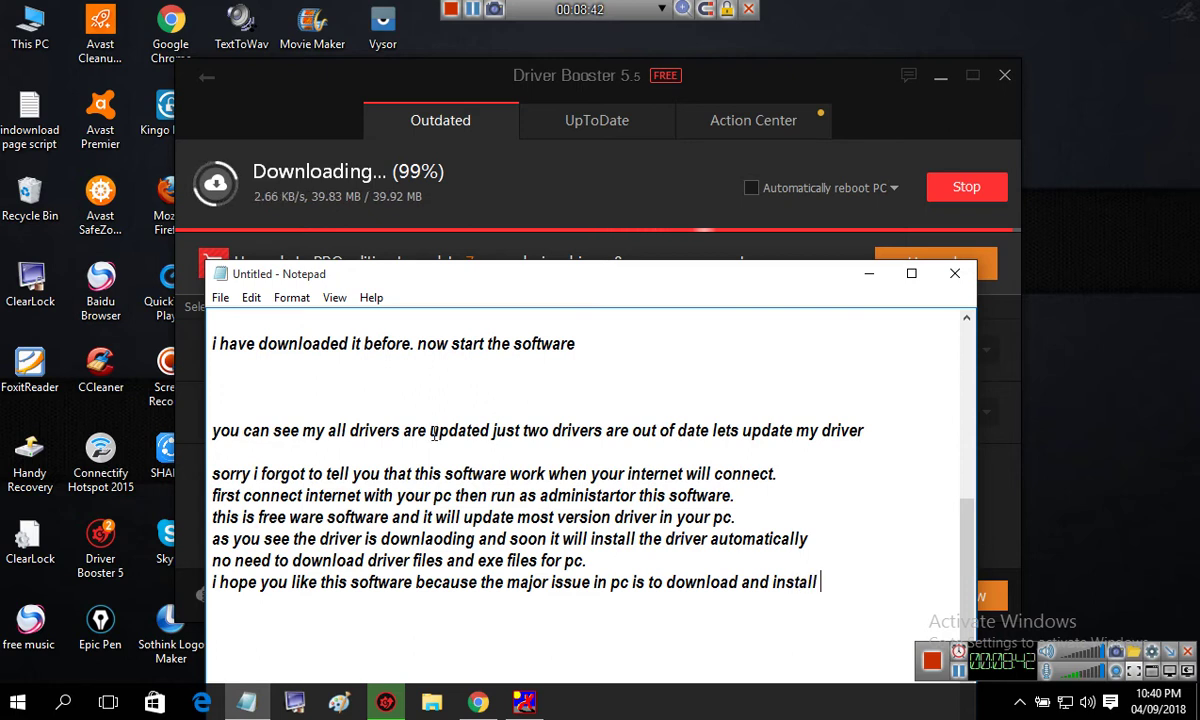
text(driver)
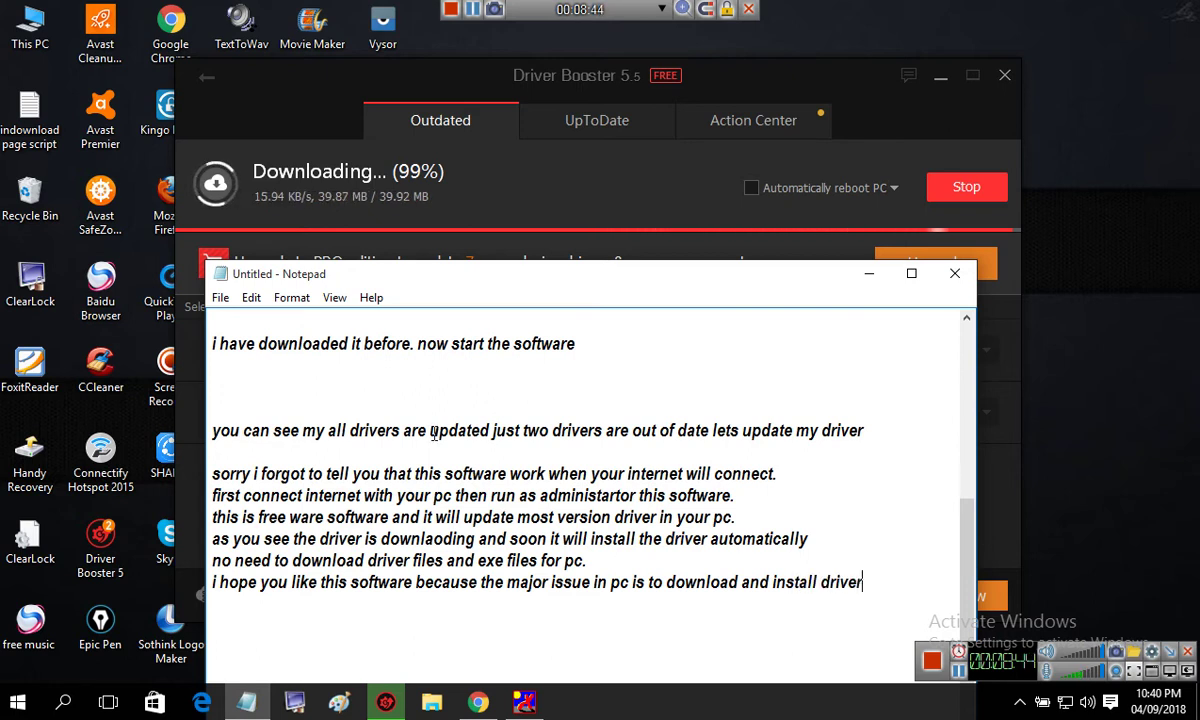
text(rivers.)
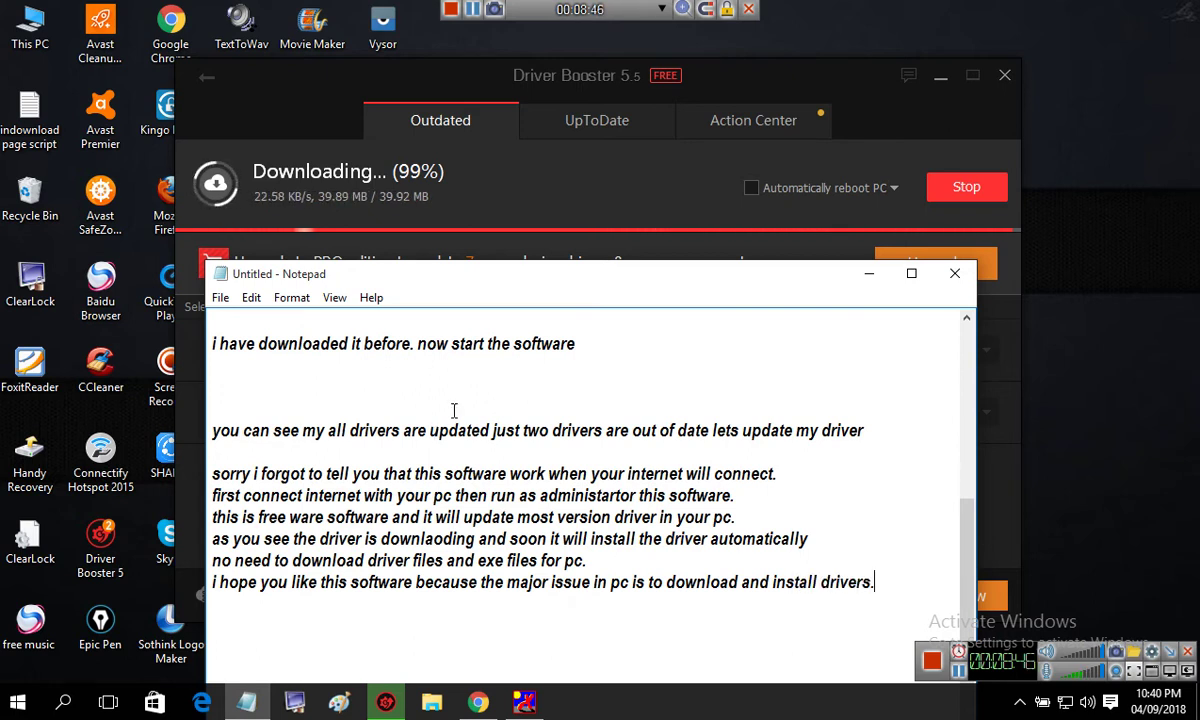
Shift the Driver Booster window slightly, and in Notepad add "now you can see its installing the driver." after a blank line.
click(867, 275)
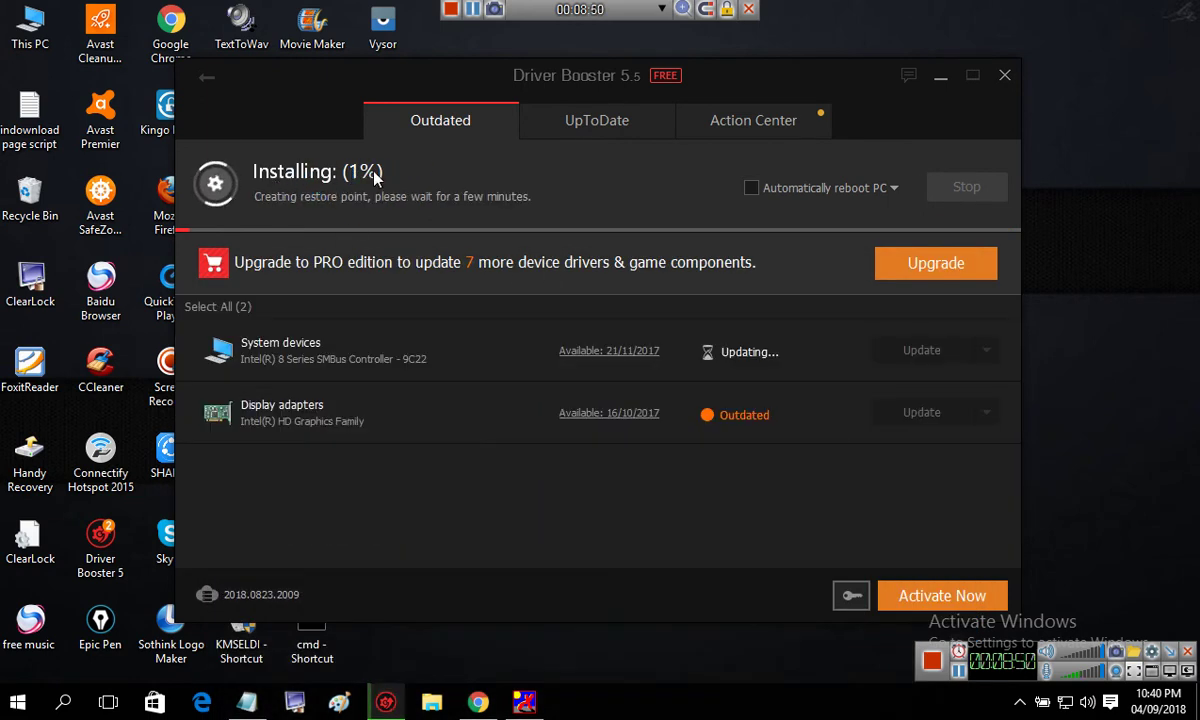
drag(393, 176, 432, 199)
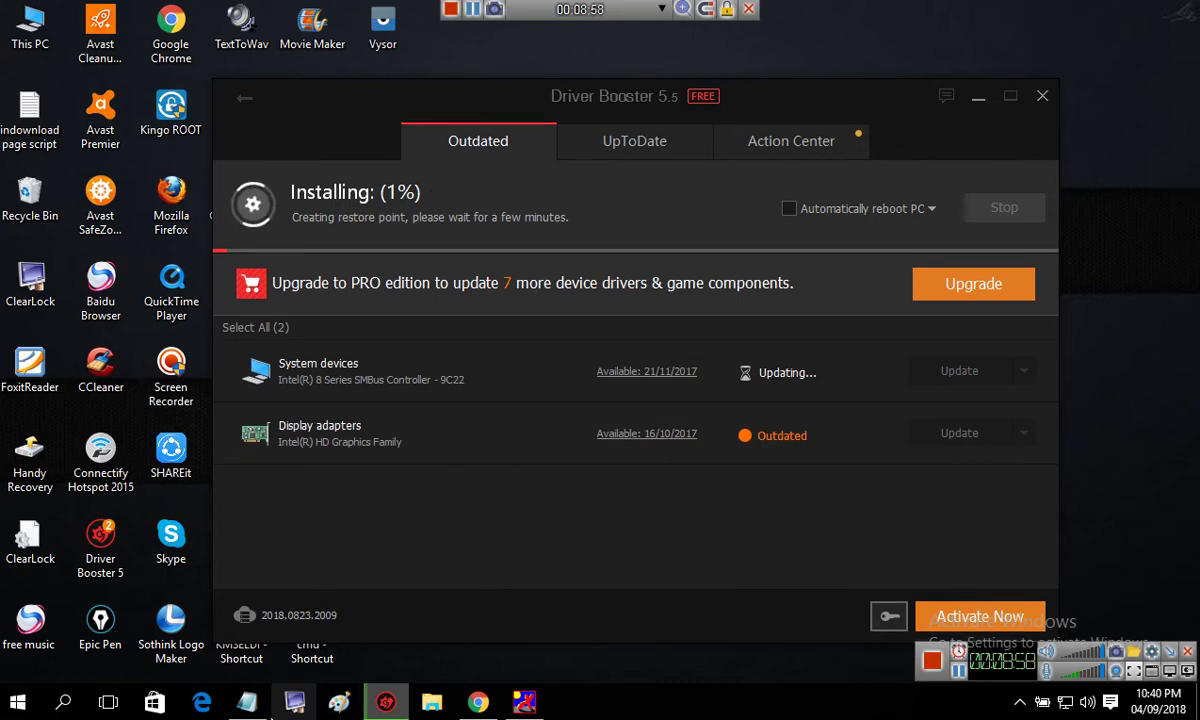
click(246, 702)
key(Return)
key(Return)
text(now you )
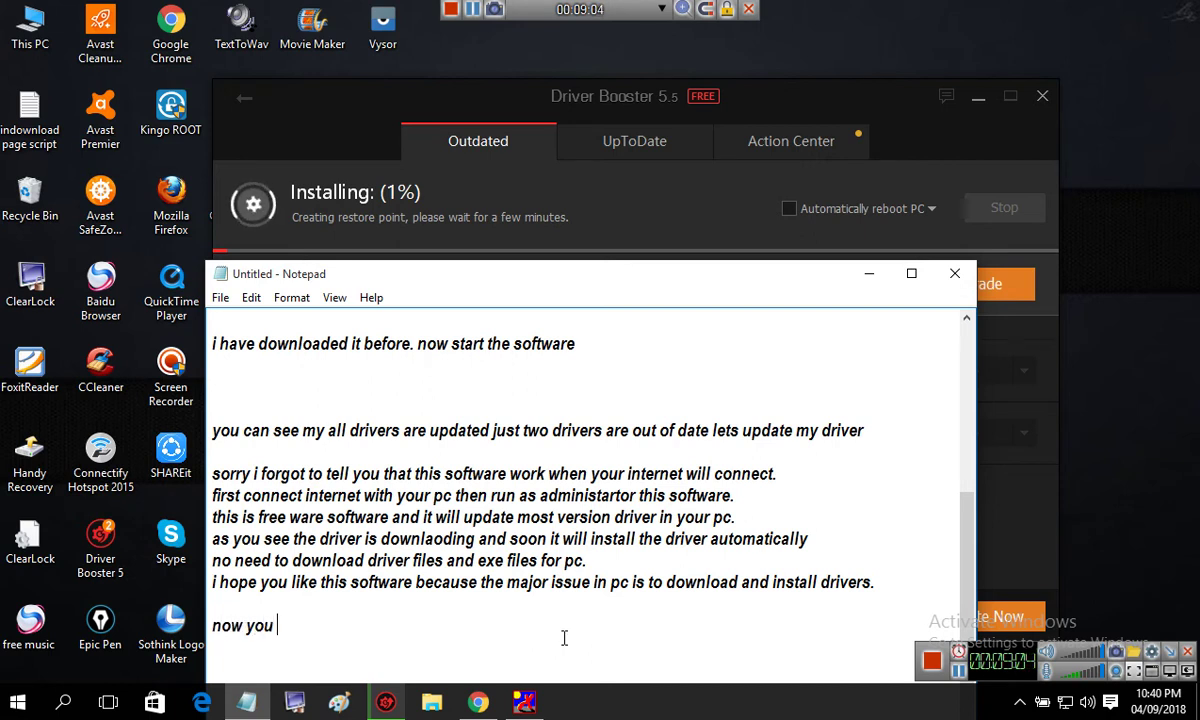
text(can see it)
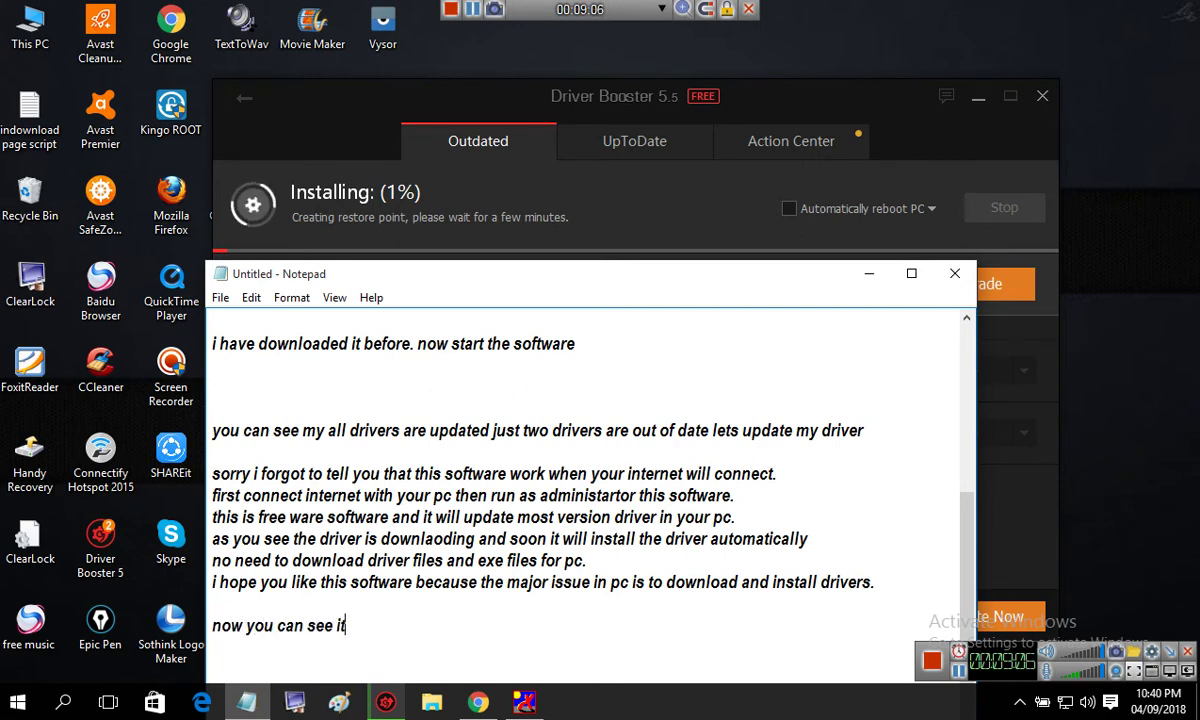
text(s instalalla)
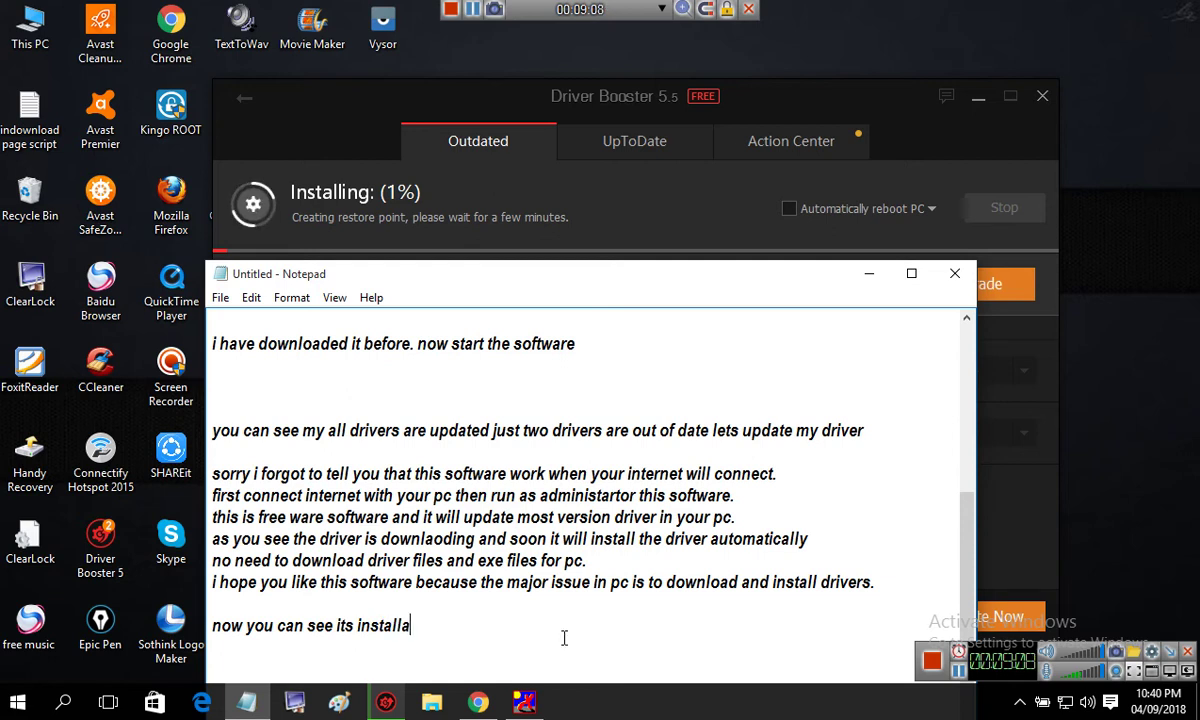
text(ing ti)
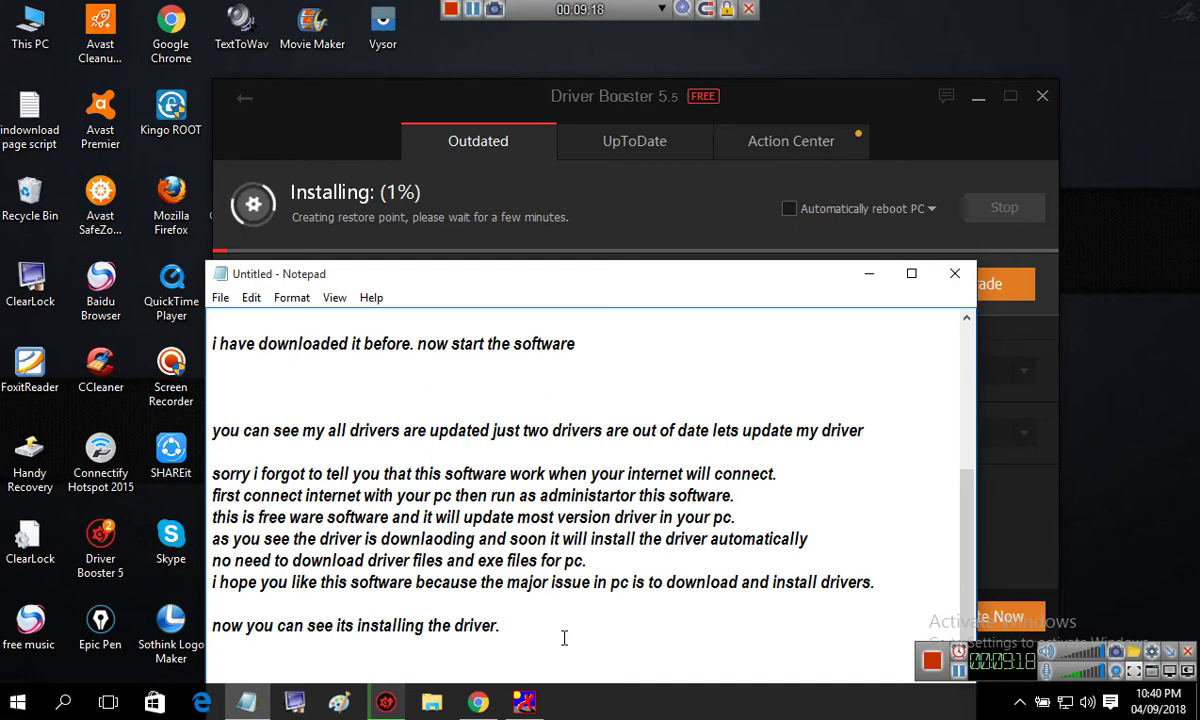
Below the installing remark, leave some blank lines and write "huuuuhhh" and "thanks for watching the video." on separate lines.
scroll(564, 637, down, 2)
scroll(564, 637, down, 2)
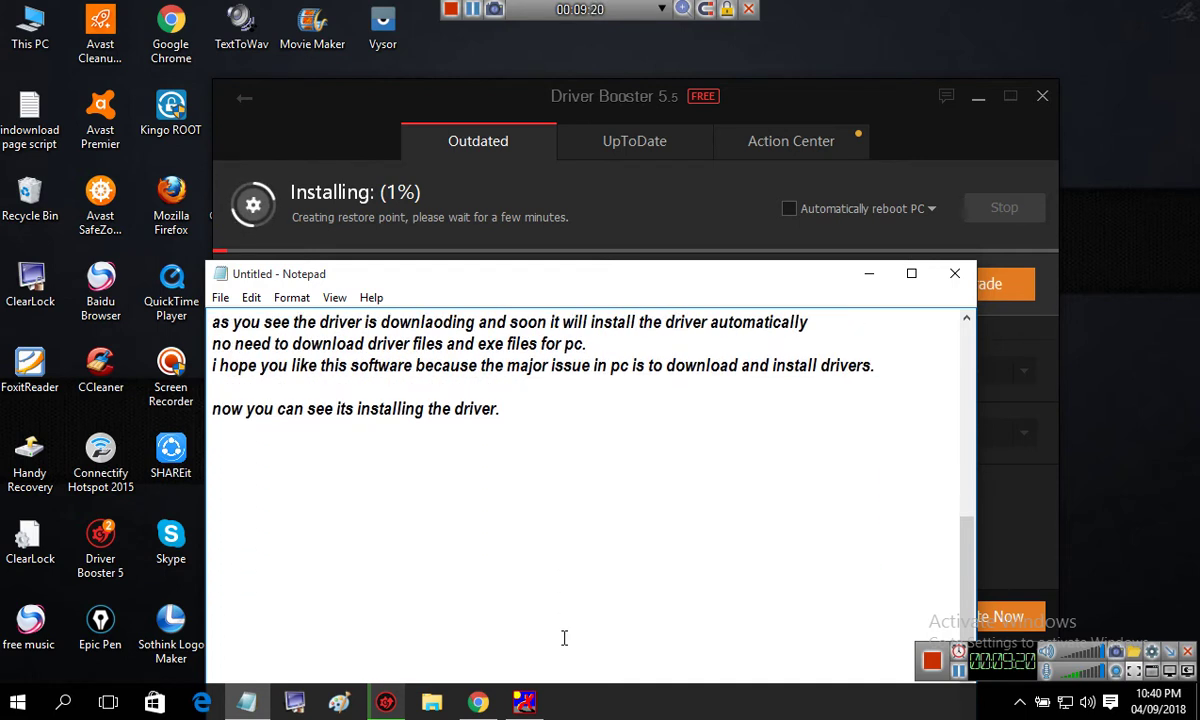
click(348, 449)
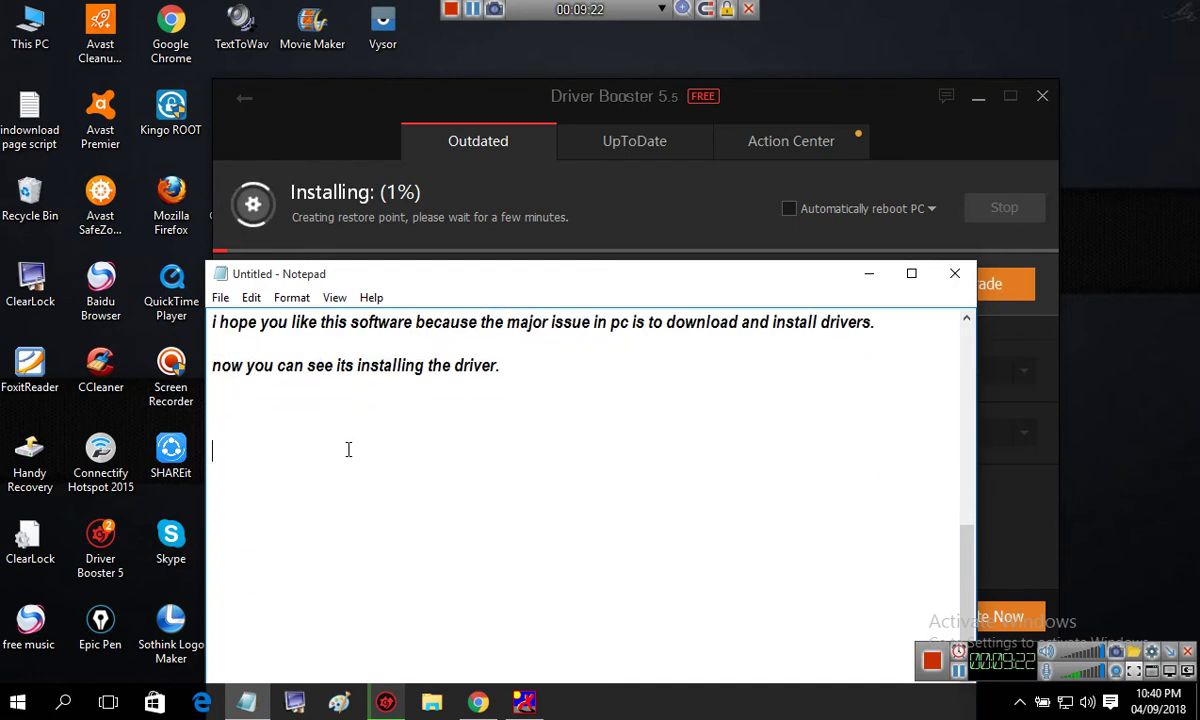
text(huuuuhhh)
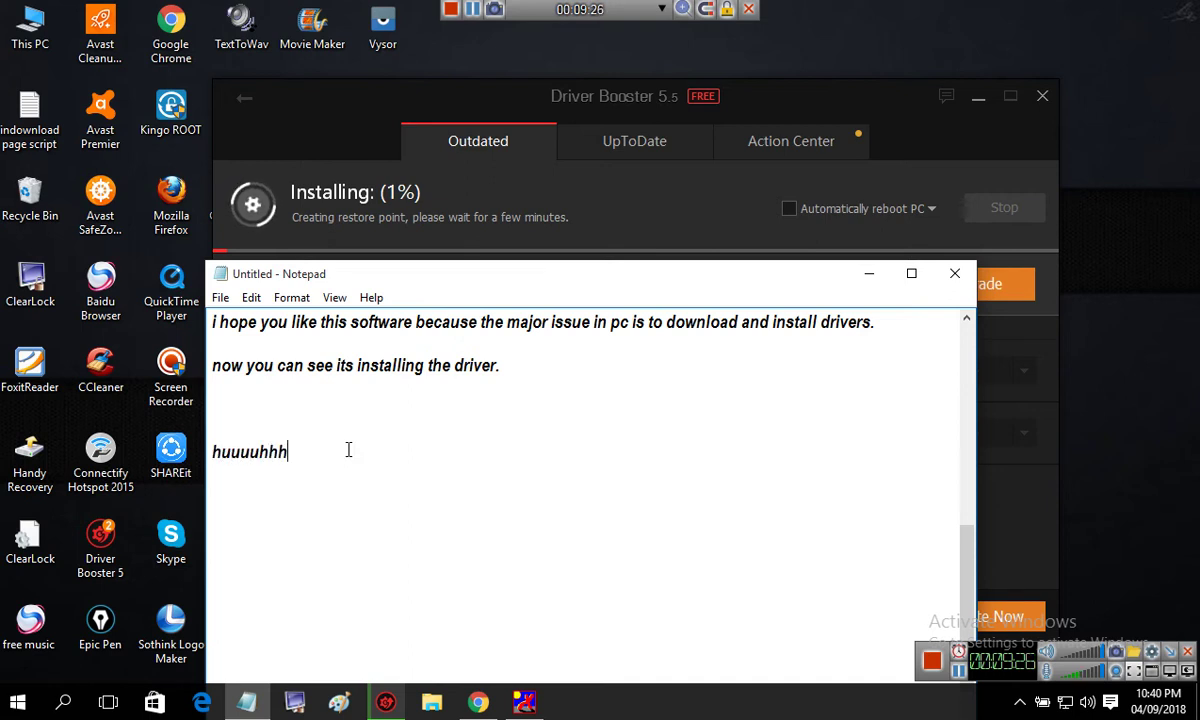
key(Return)
text(thanks for watching the )
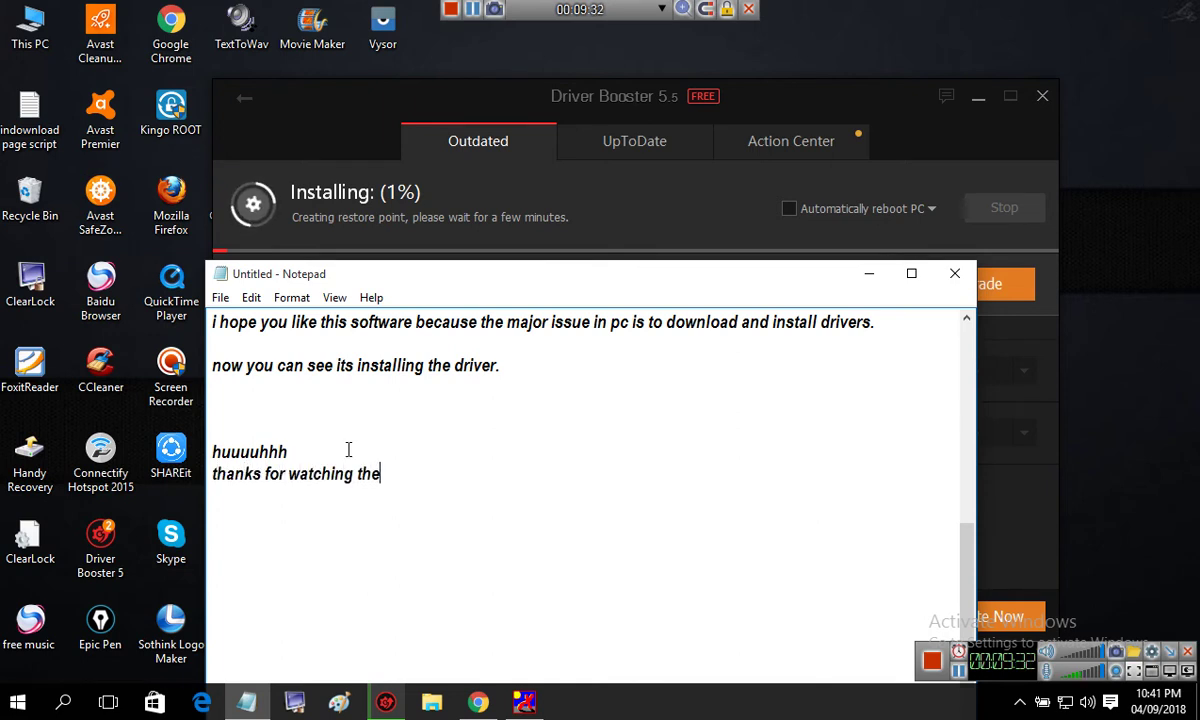
text(video.)
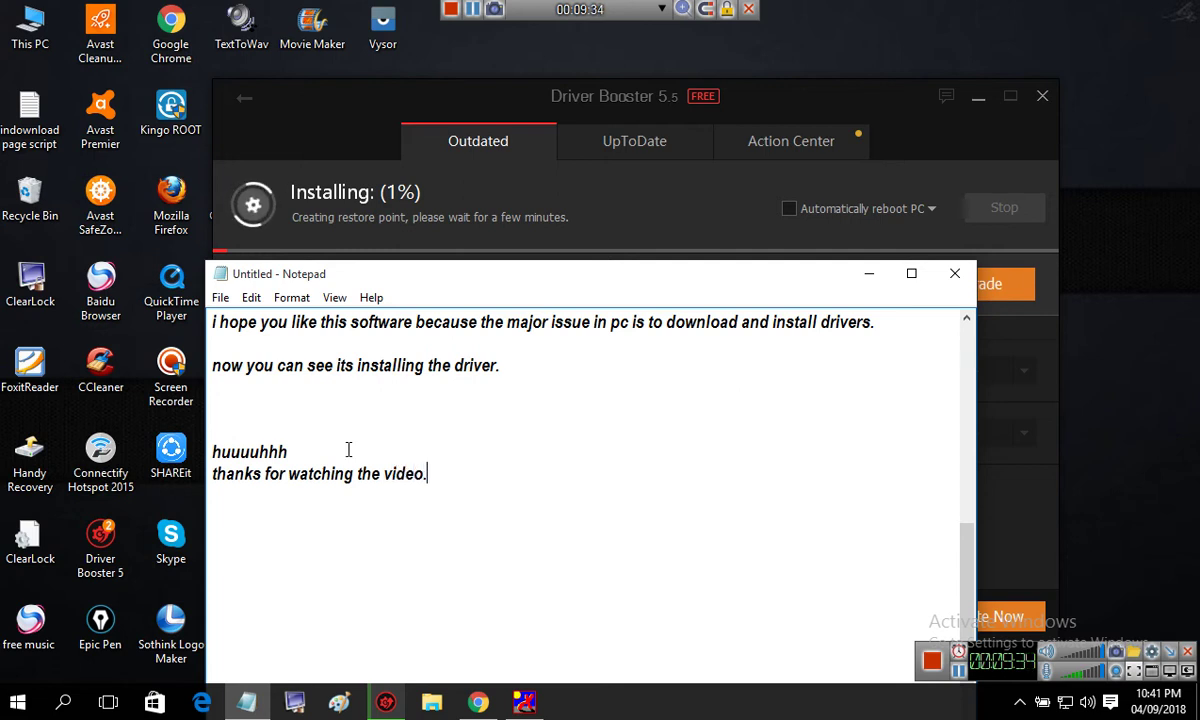
Add "visit our website and download drivers and softwares and must subscribe for latest software and" plus "tech videos." on the next line, and minimize the notes.
text(visi)
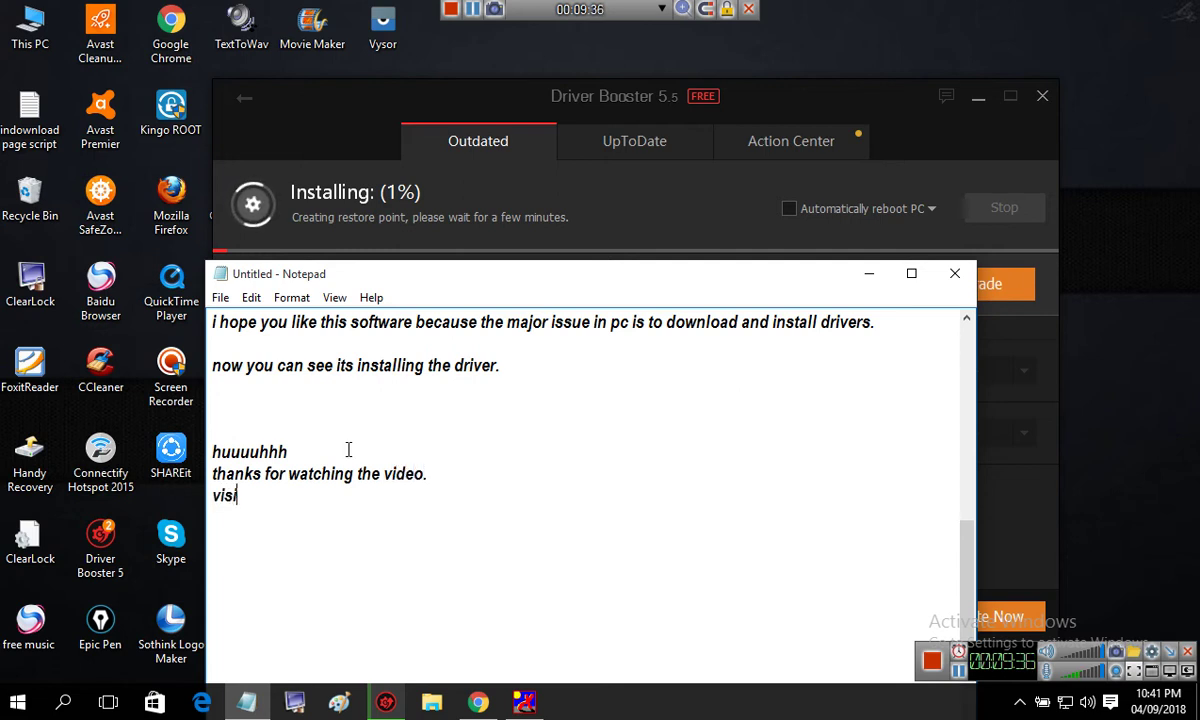
text(t our website)
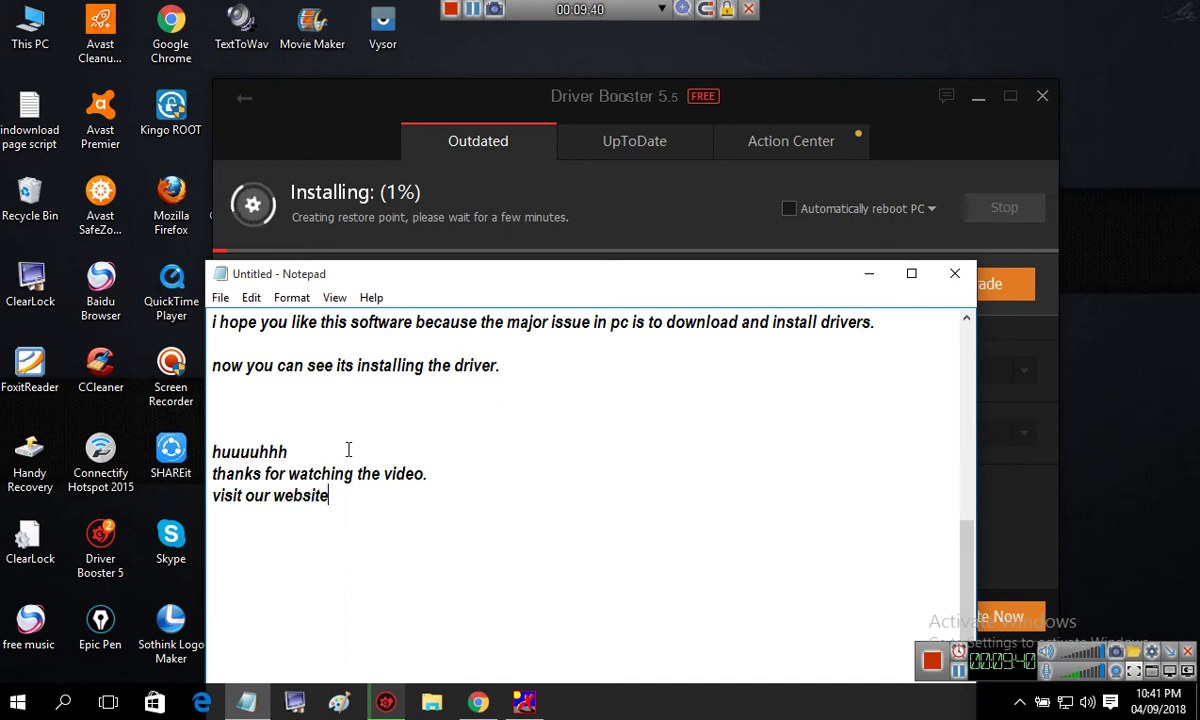
text( and downlo)
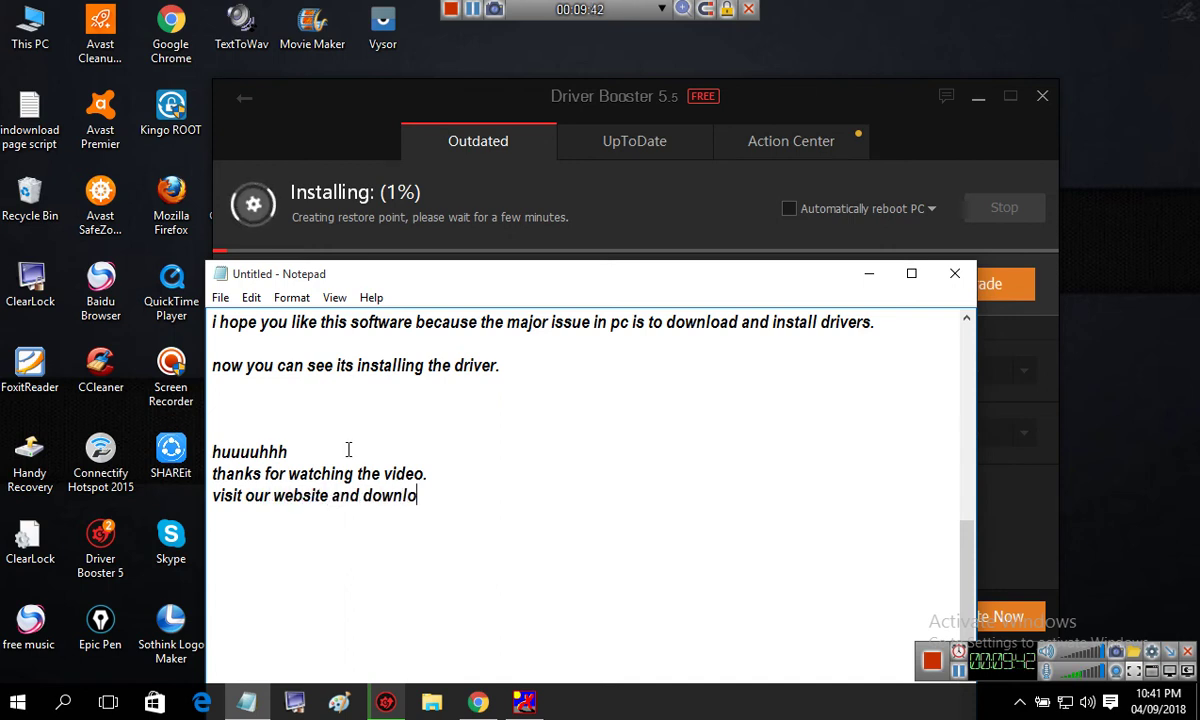
text(ad driv)
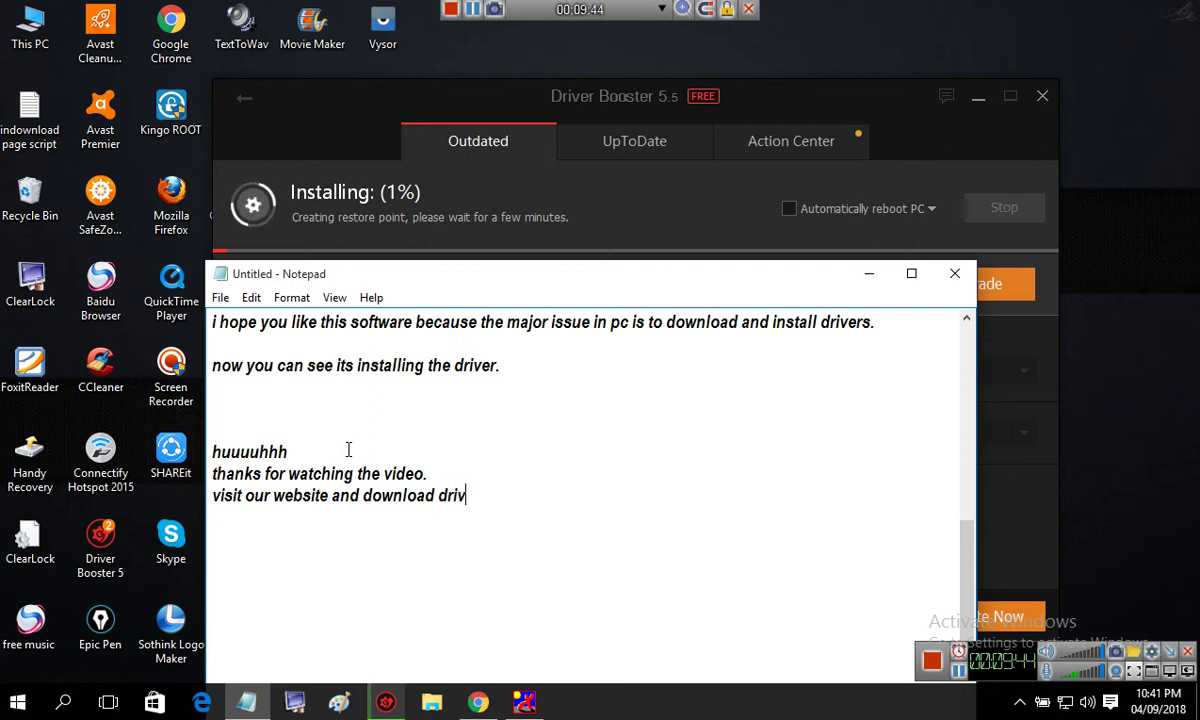
text(ers and )
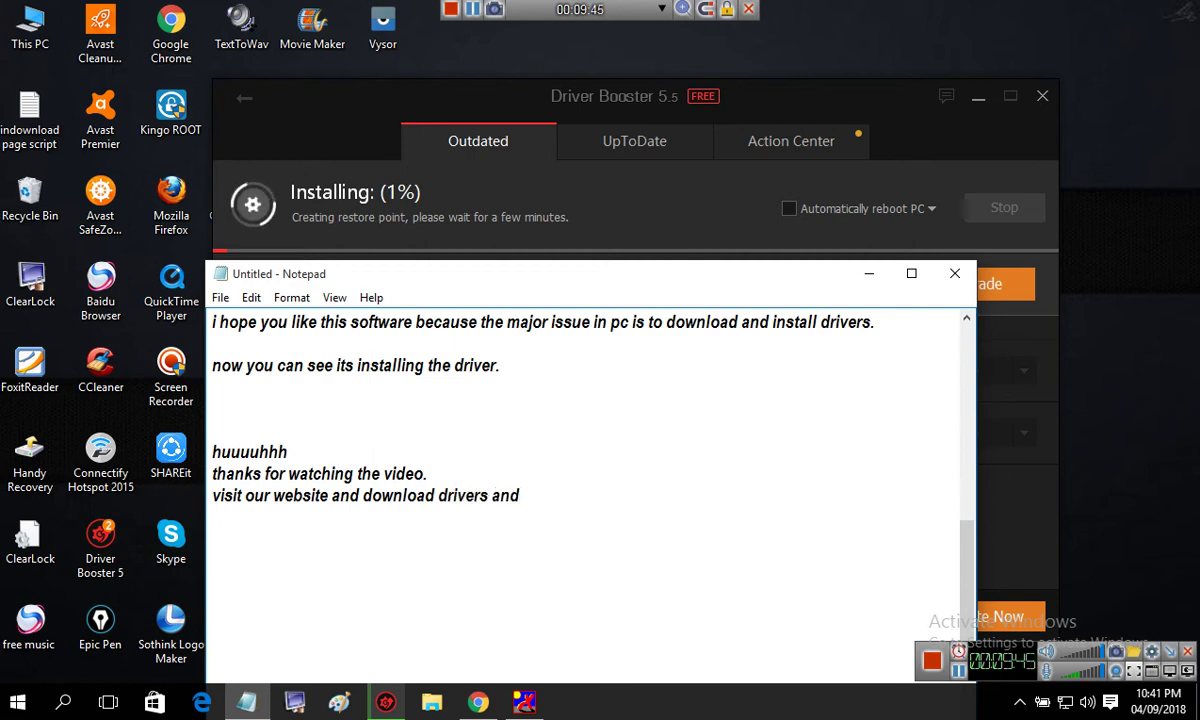
text(softwares and)
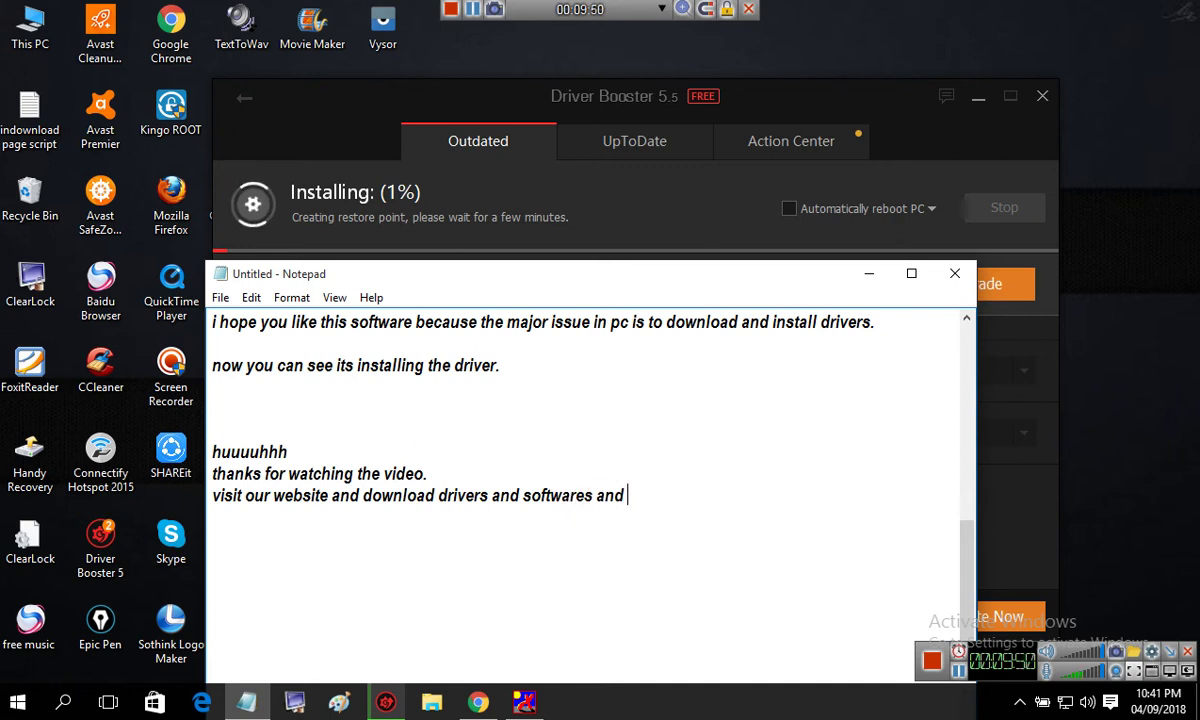
text( must subsc)
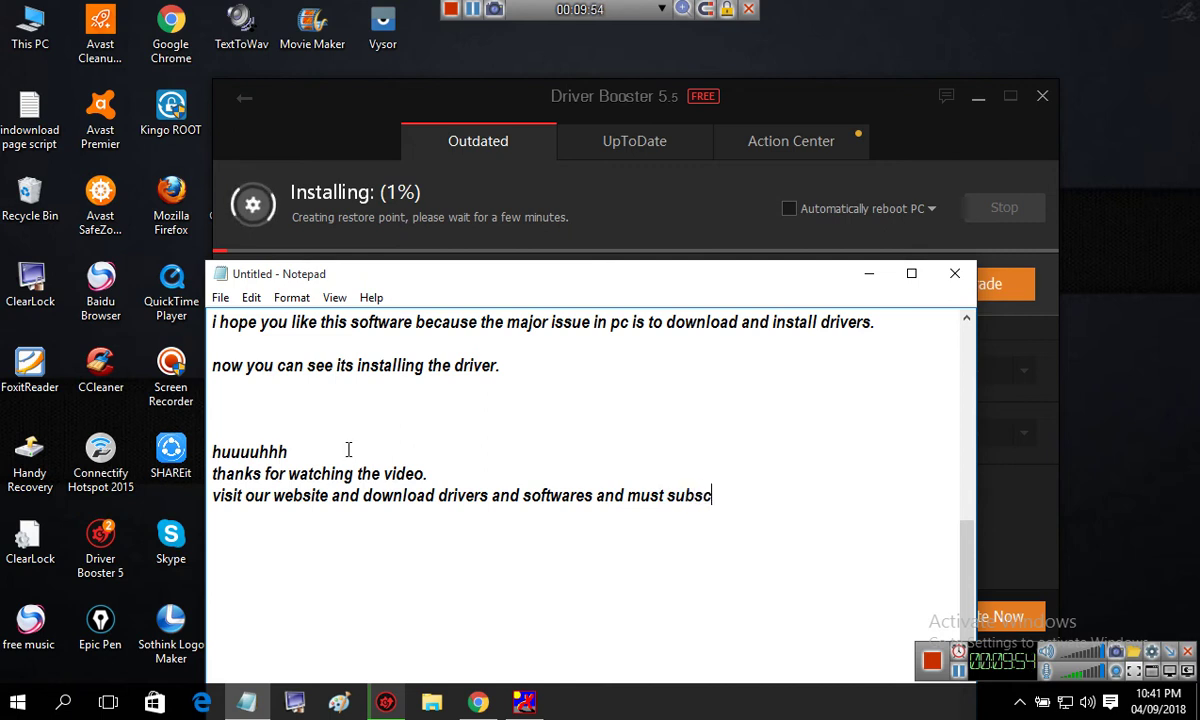
text(ribe for la)
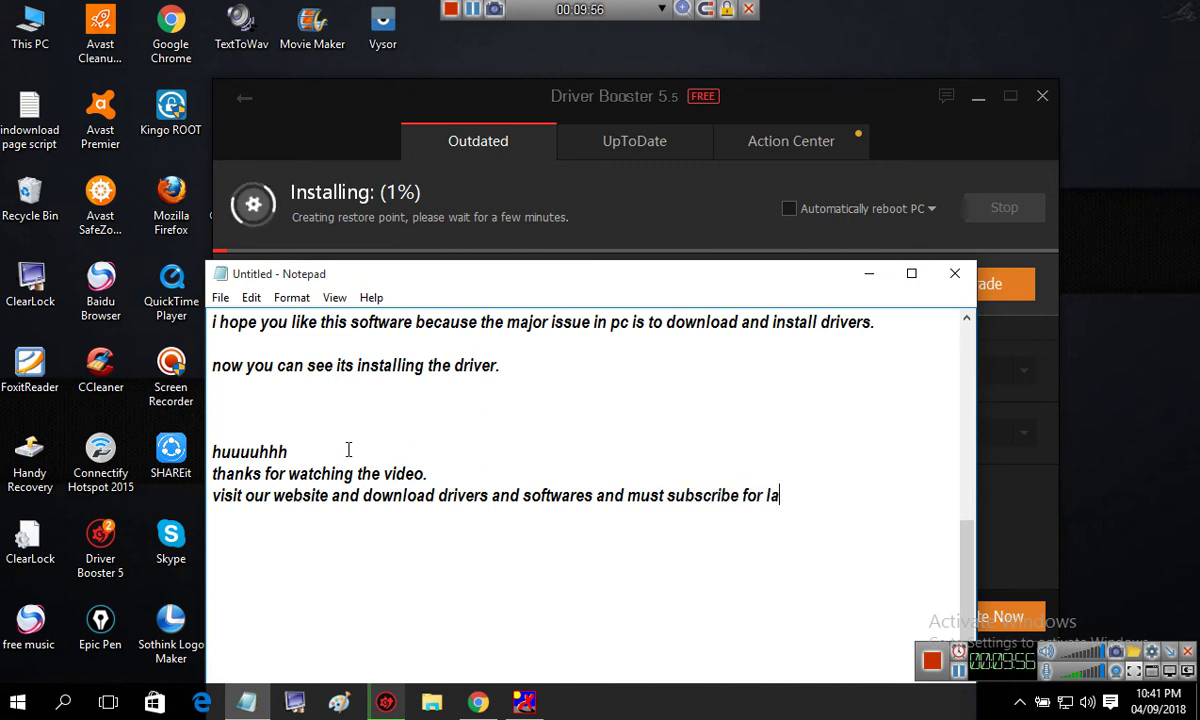
text(test software )
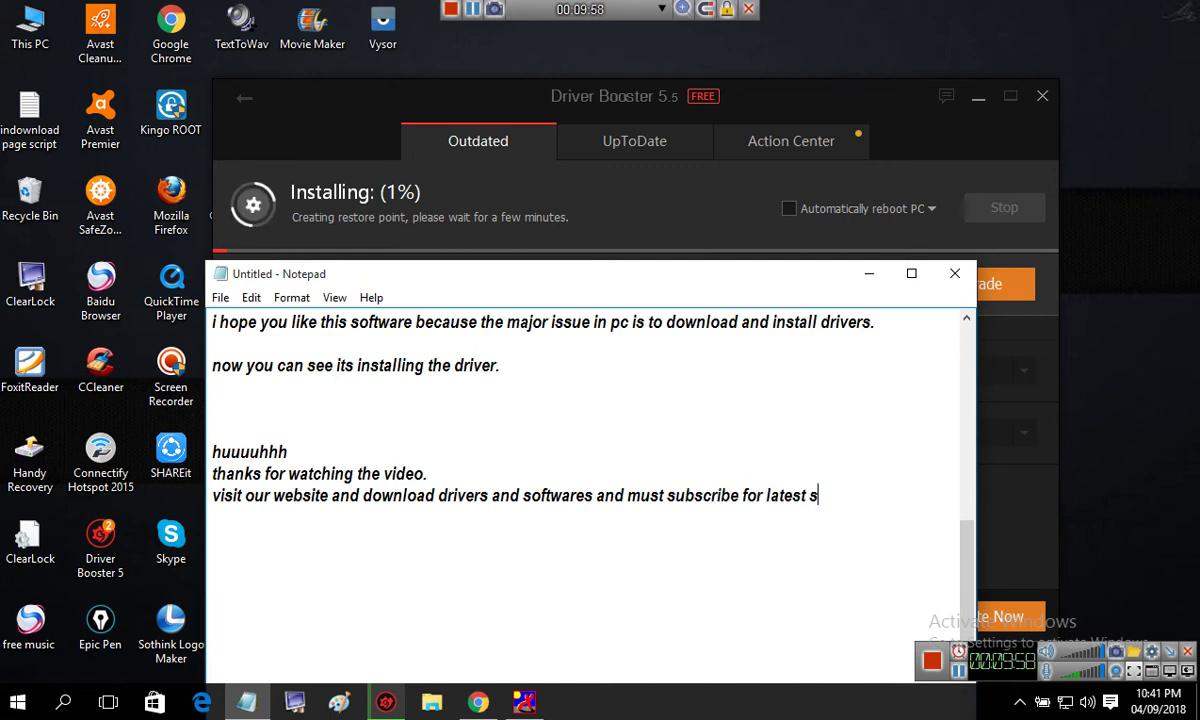
text(and)
key(Return)
text(tech v)
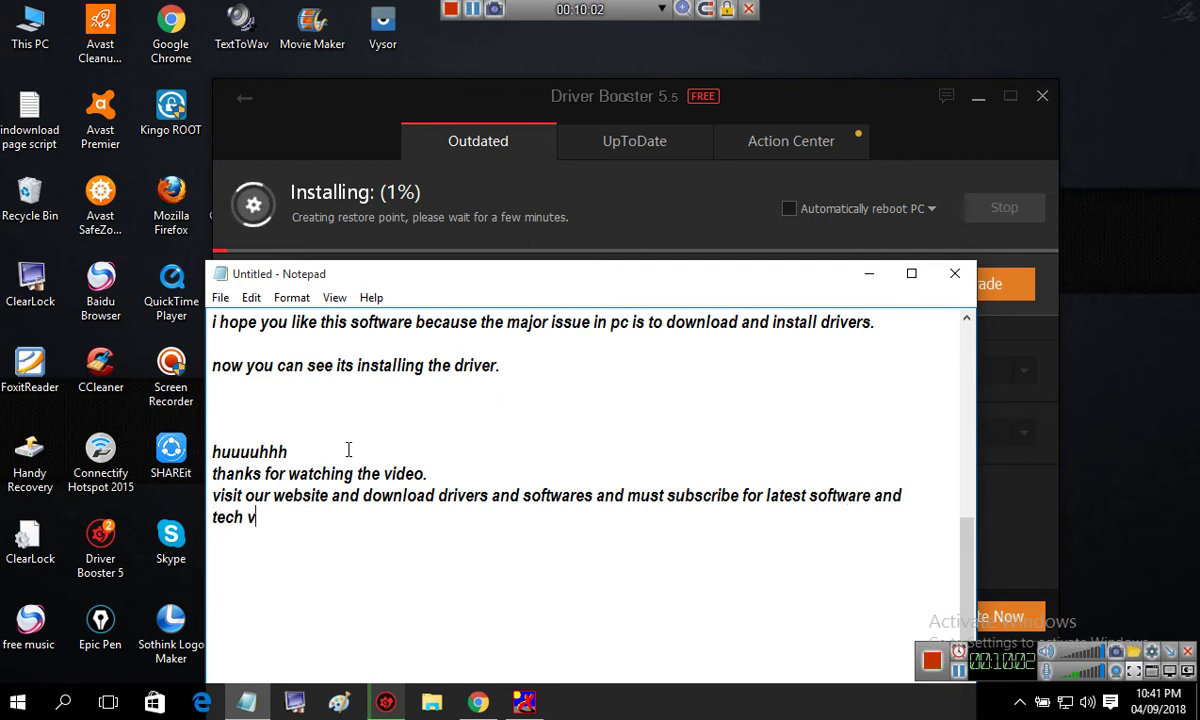
text(ideos.)
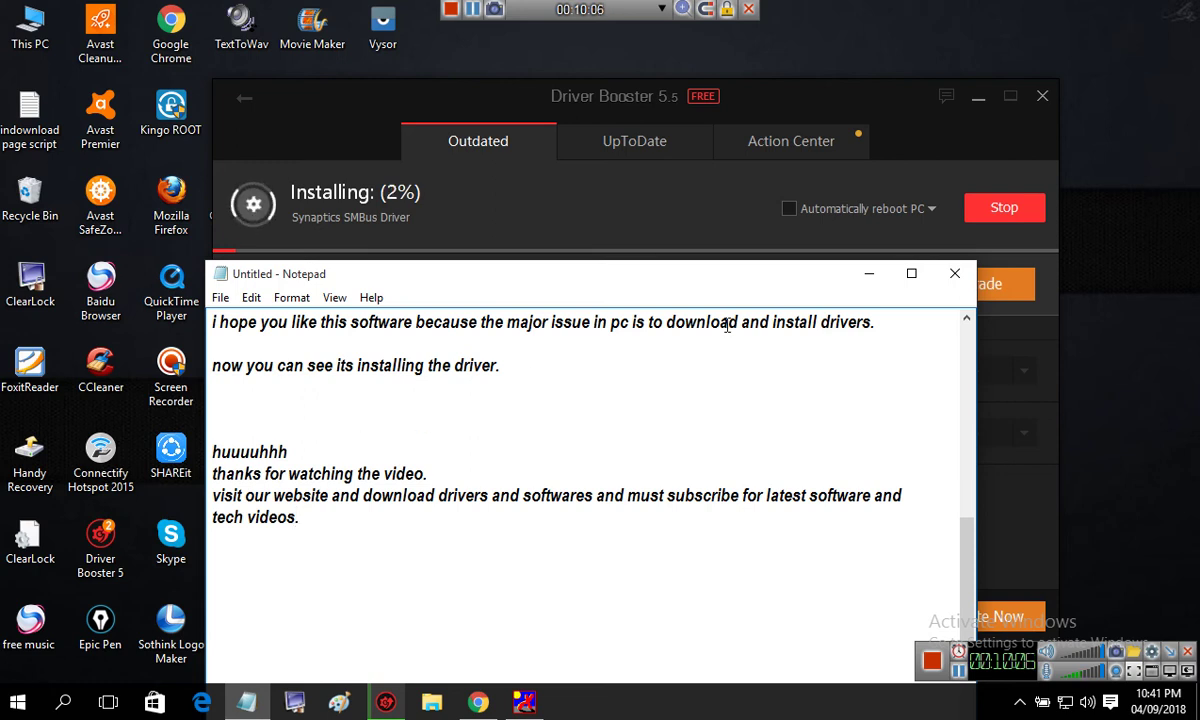
click(869, 278)
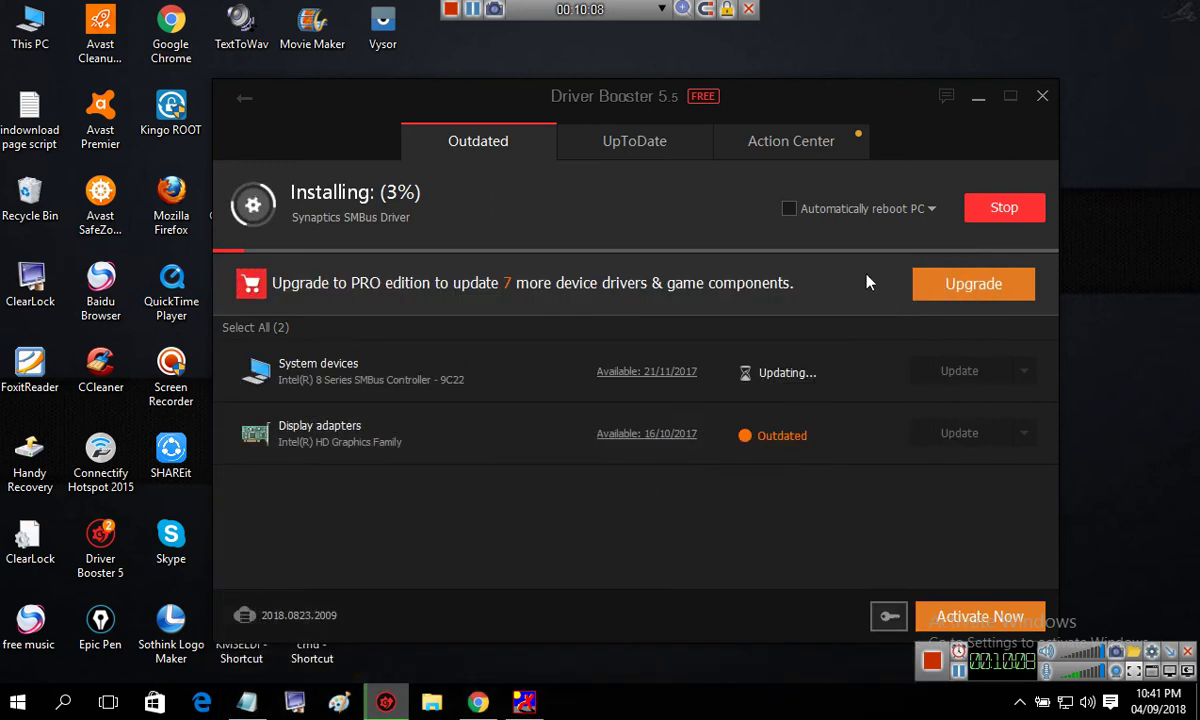